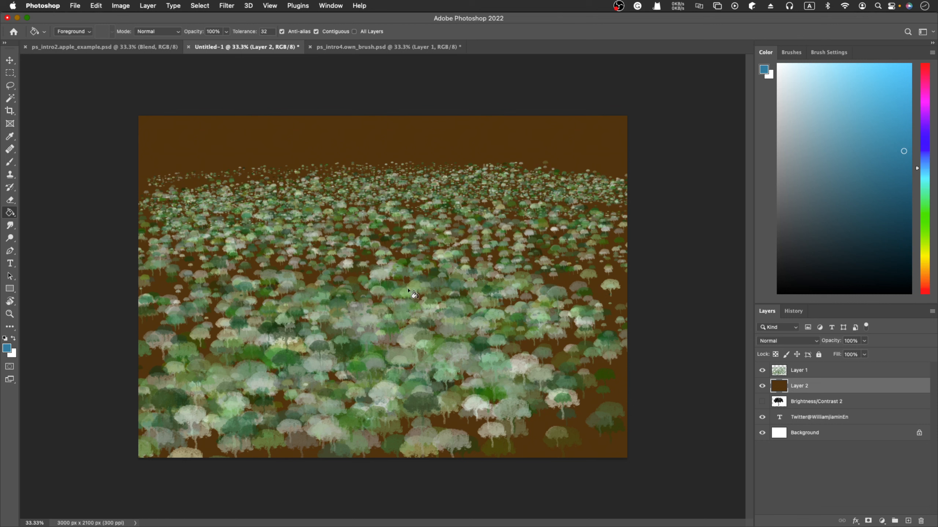
# - Check the brown Layer 2 with Layer 1 hidden, and fill Layer 2 with the current teal-blue foreground color
pyautogui.click(763, 371)
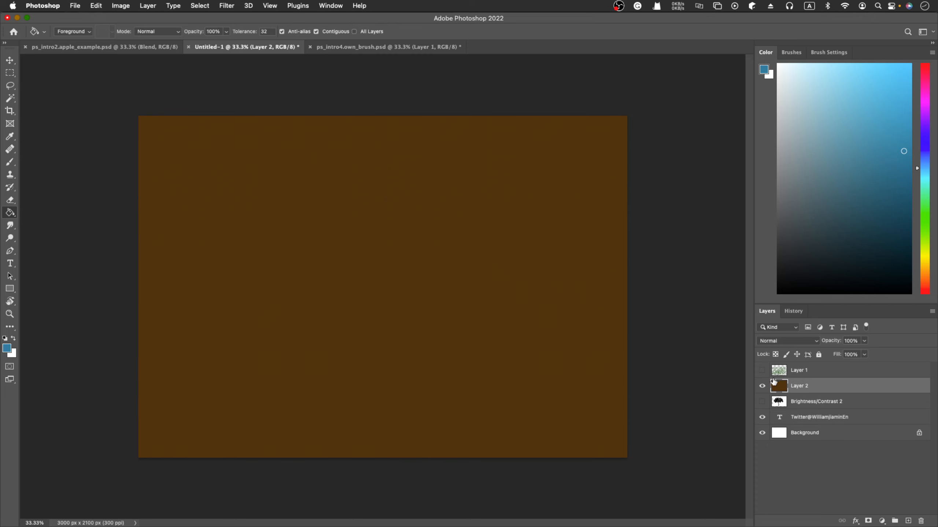
pyautogui.click(762, 372)
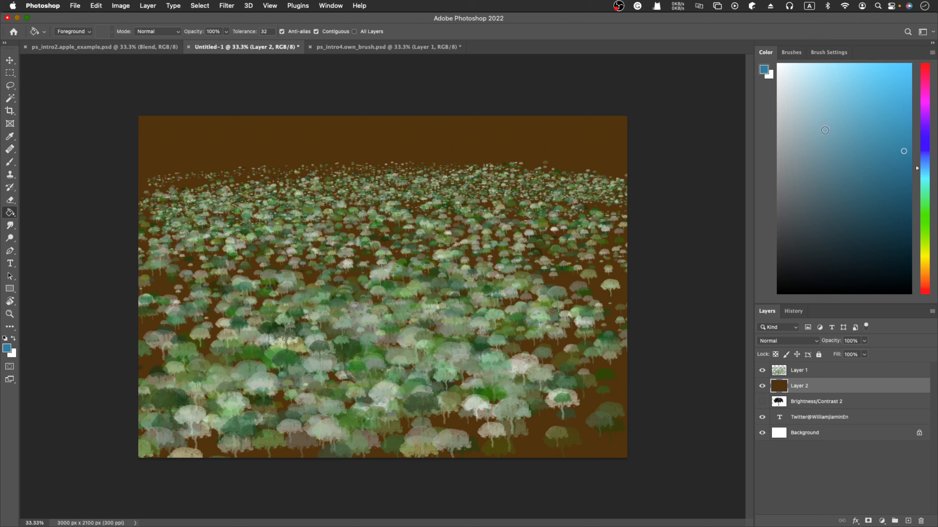
pyautogui.click(585, 200)
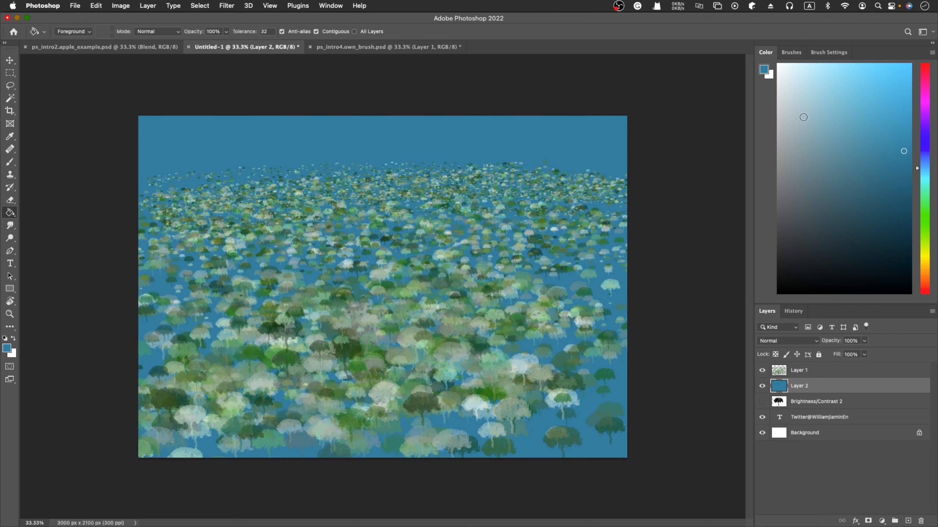
# - Pick a medium green as the foreground color and fill the Layer 2 background with it
pyautogui.click(926, 204)
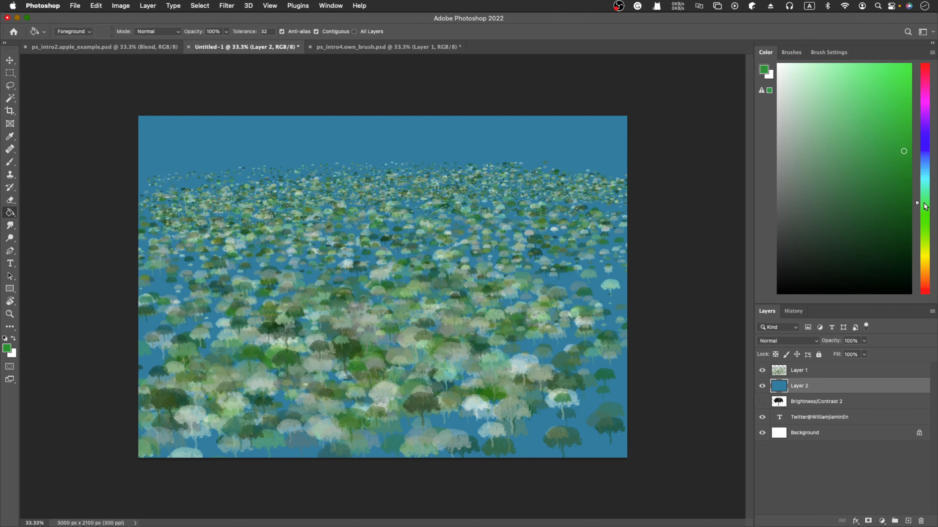
pyautogui.click(868, 125)
pyautogui.click(476, 137)
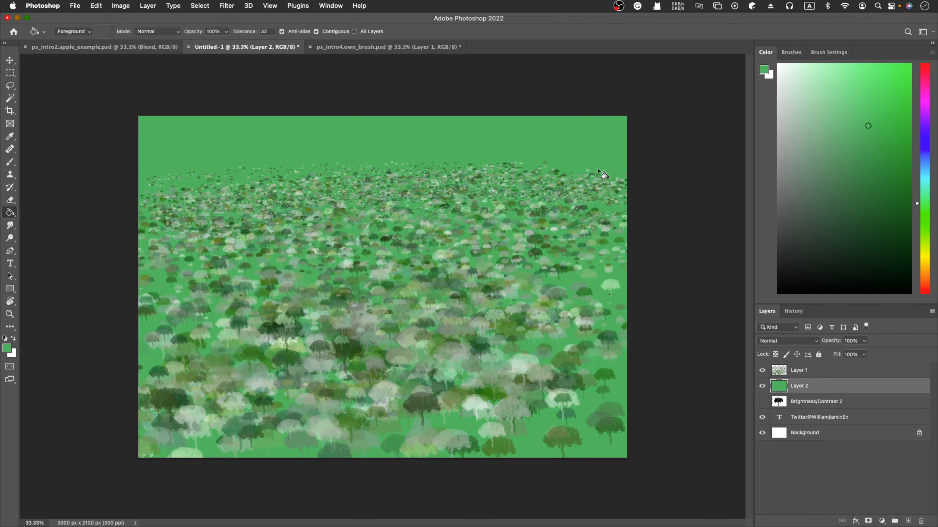
# - Fill the Layer 2 background with a medium blue and hide the trees on Layer 1
pyautogui.click(925, 159)
pyautogui.click(527, 148)
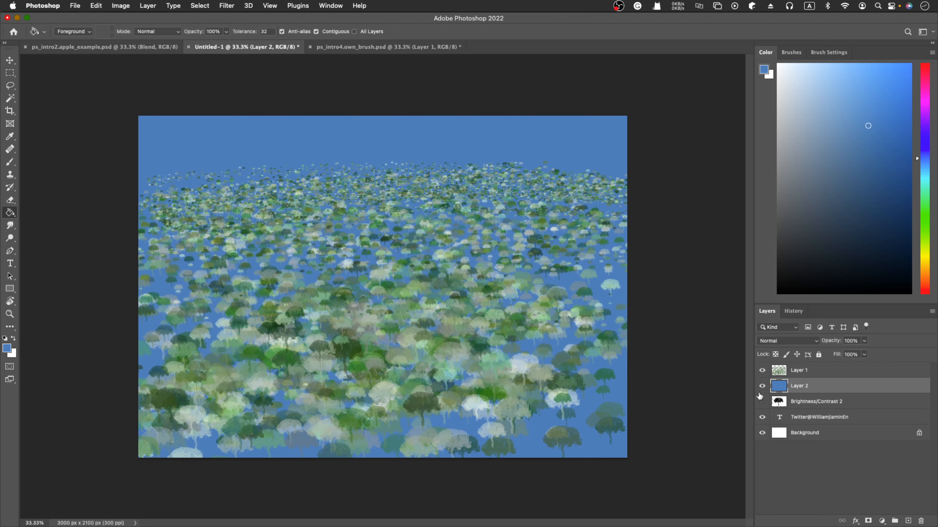
pyautogui.click(762, 370)
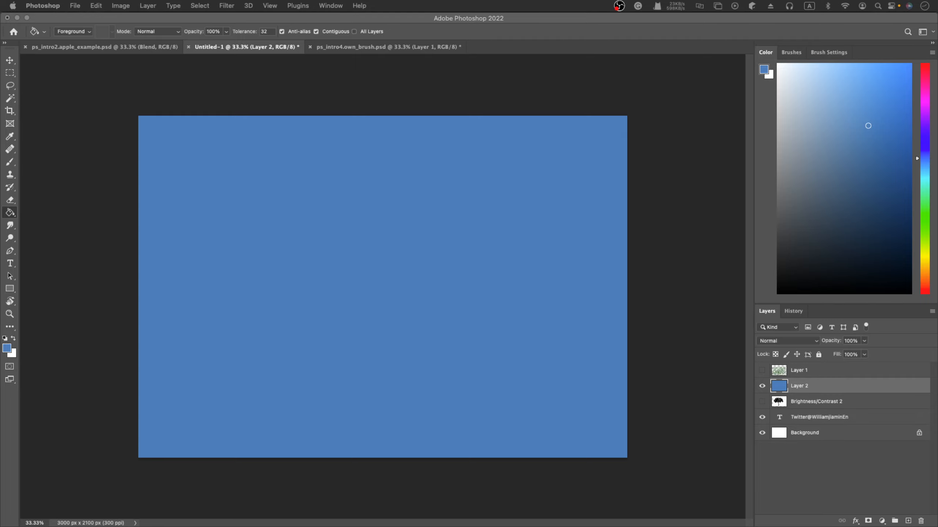
# - Switch to Chrome with Unsplash, enlarge the browser window, and search the photos for "dirt"
pyautogui.press('super+Tab')
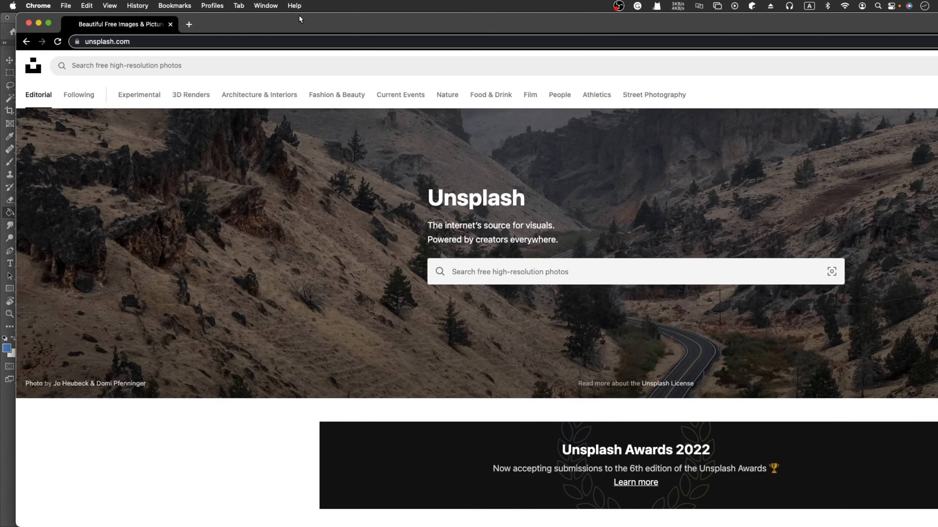
pyautogui.doubleClick(298, 24)
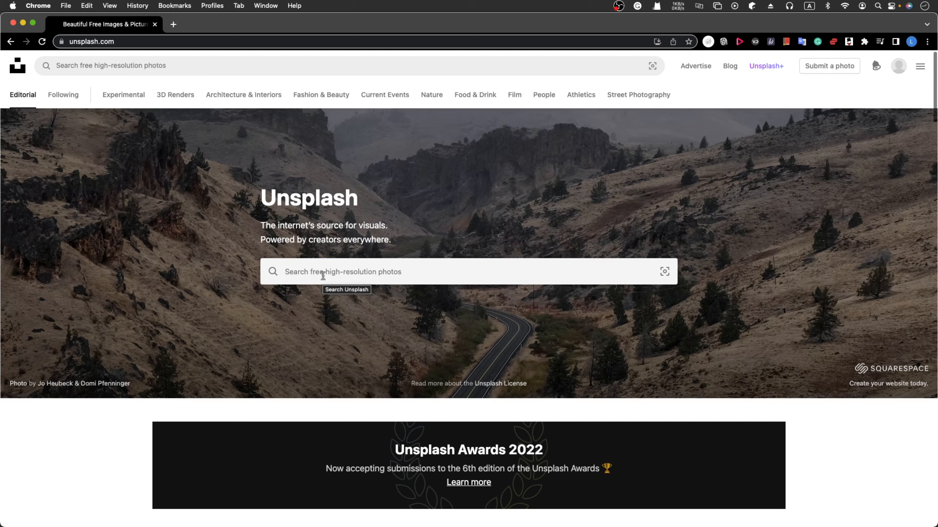
pyautogui.click(323, 275)
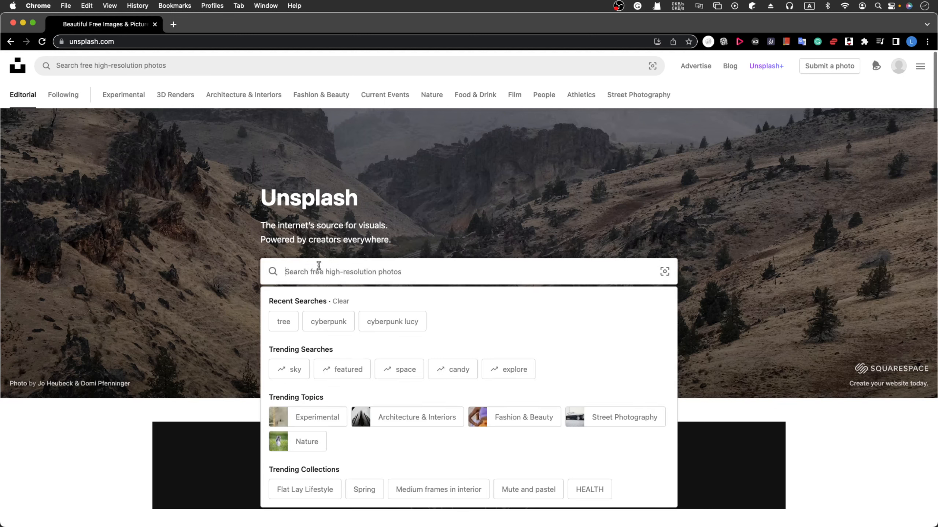
pyautogui.write('dirt')
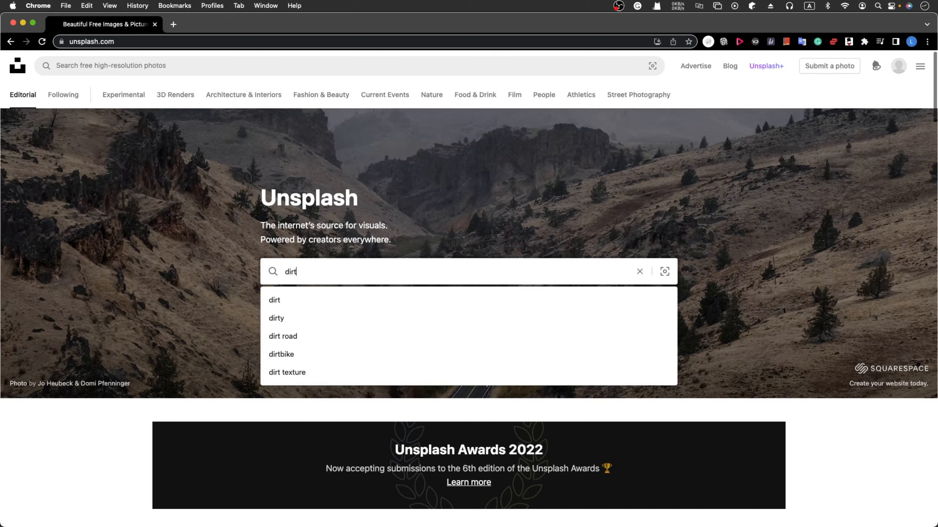
pyautogui.press('Return')
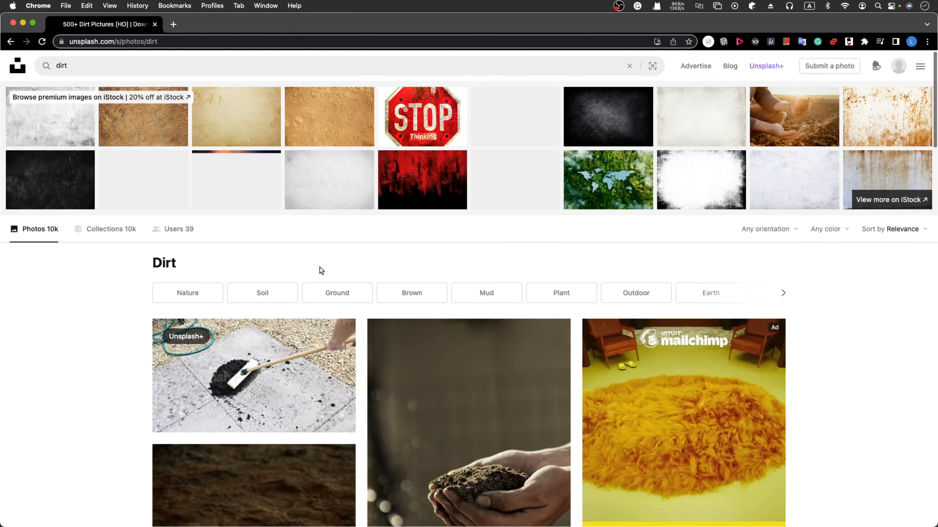
# - Browse the dirt results and open the photo of a small green plant on reddish-brown soil
pyautogui.scroll(-3, 331, 284)
pyautogui.scroll(-10, 331, 284)
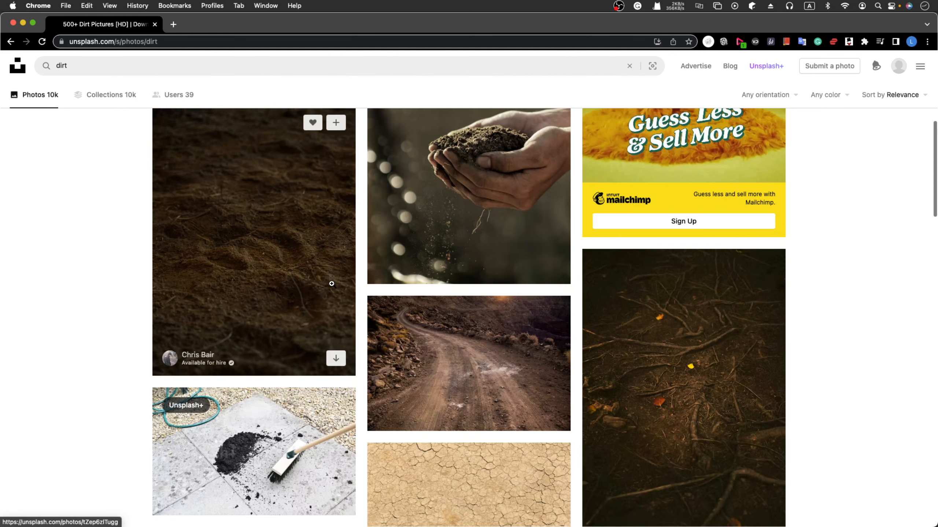
pyautogui.scroll(-5, 331, 283)
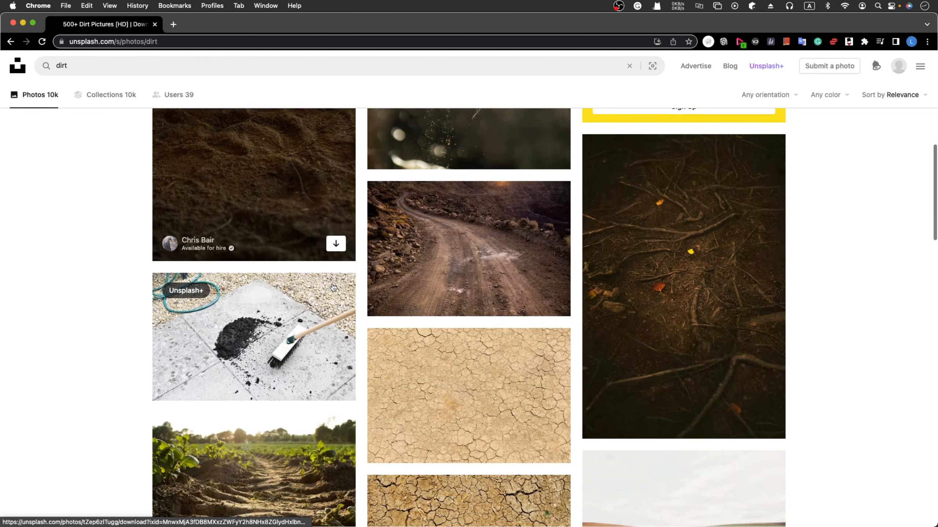
pyautogui.scroll(-5, 331, 283)
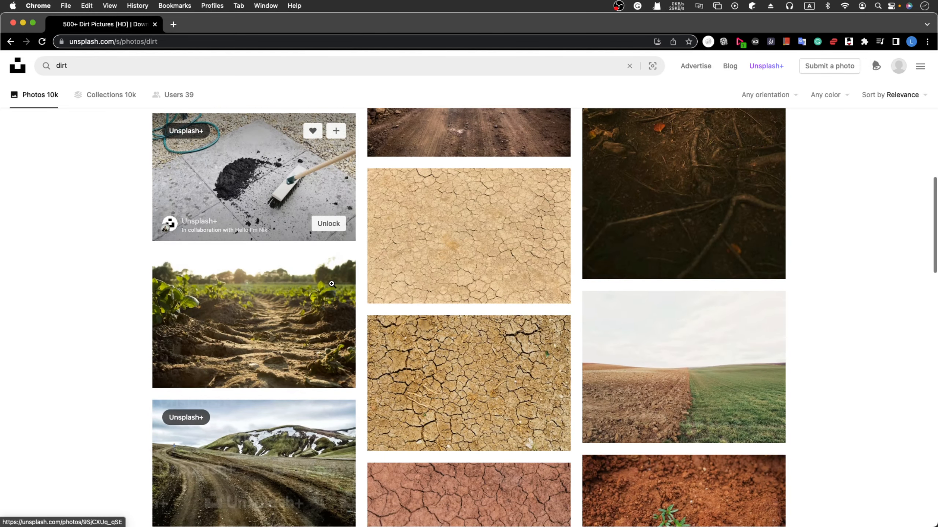
pyautogui.scroll(-8, 331, 283)
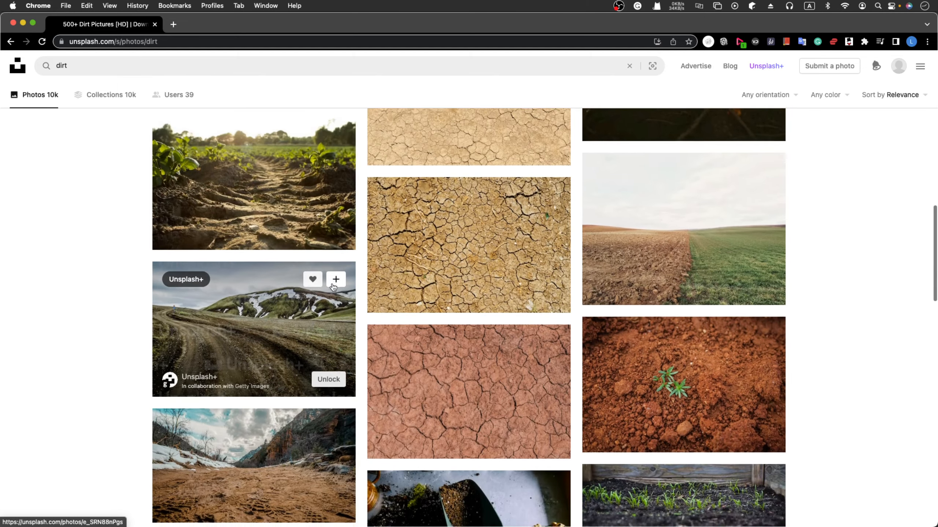
pyautogui.scroll(-3, 331, 283)
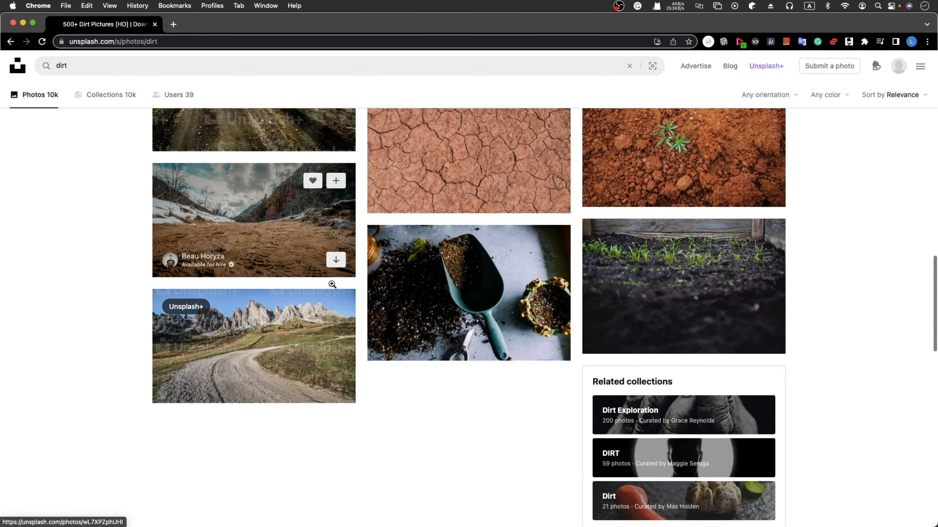
pyautogui.scroll(-7, 333, 287)
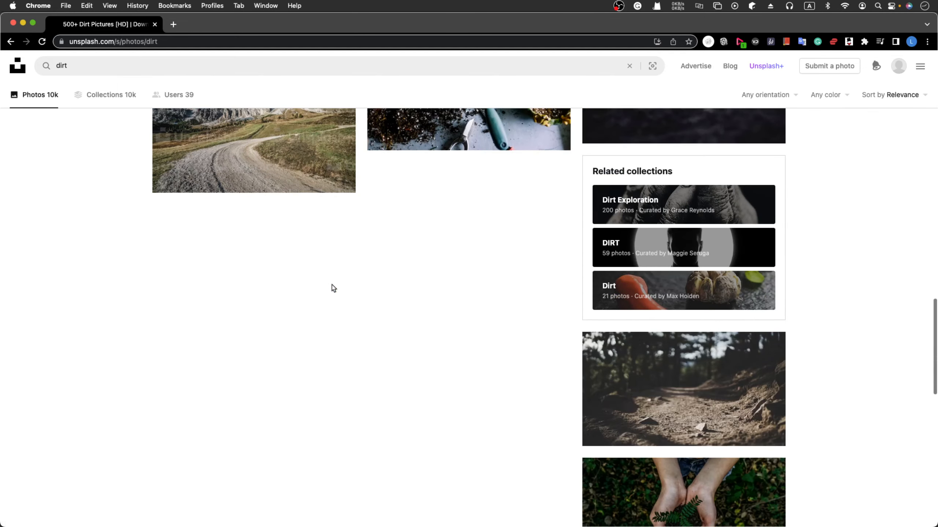
pyautogui.scroll(-10, 331, 288)
pyautogui.scroll(17, 331, 287)
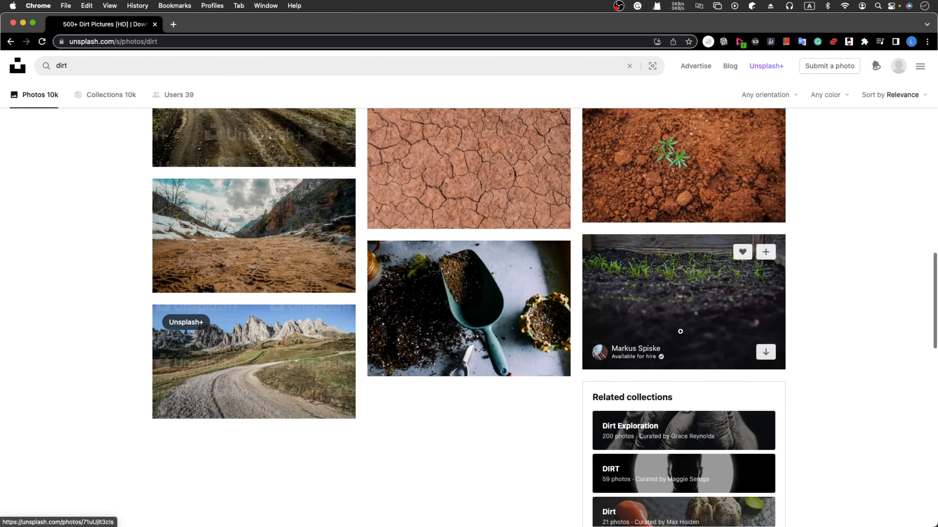
pyautogui.scroll(6, 680, 331)
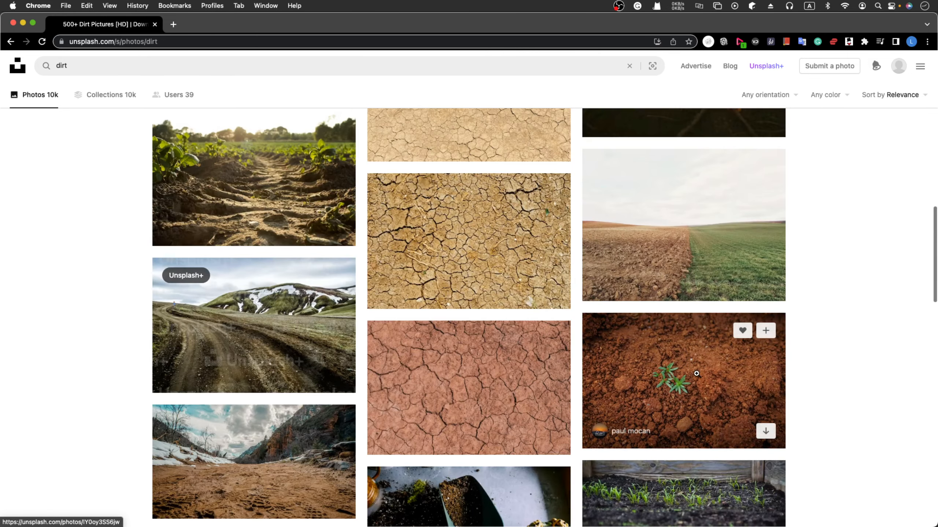
pyautogui.click(704, 379)
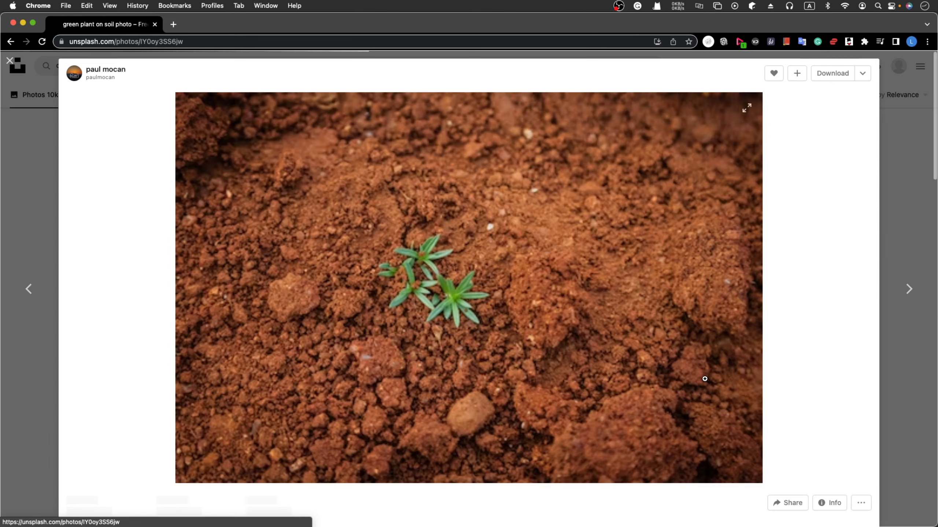
# - Copy the opened soil image and close the browser window to return to Photoshop
pyautogui.rightClick(544, 253)
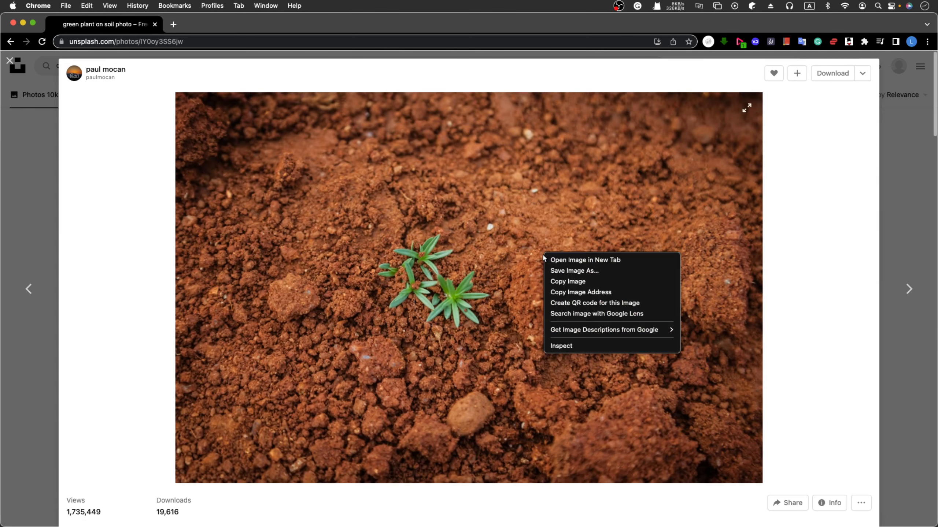
pyautogui.click(558, 282)
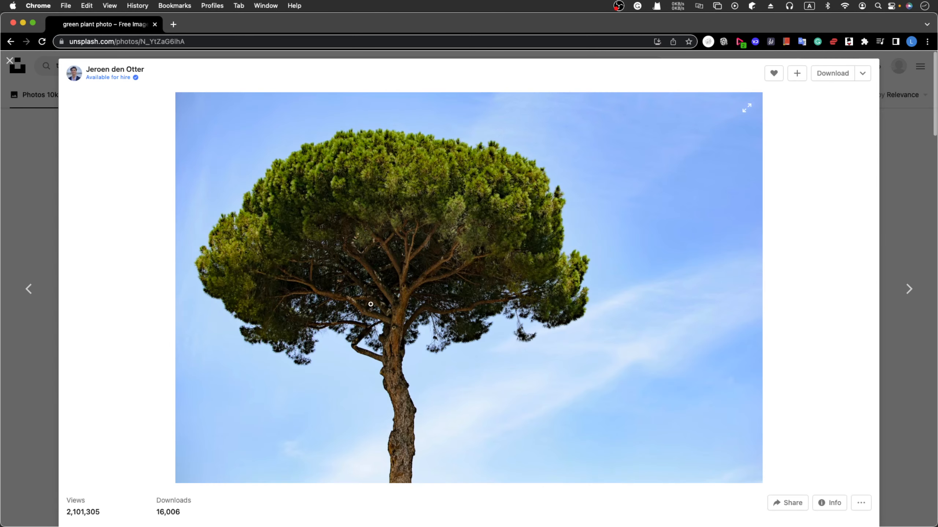
pyautogui.click(13, 23)
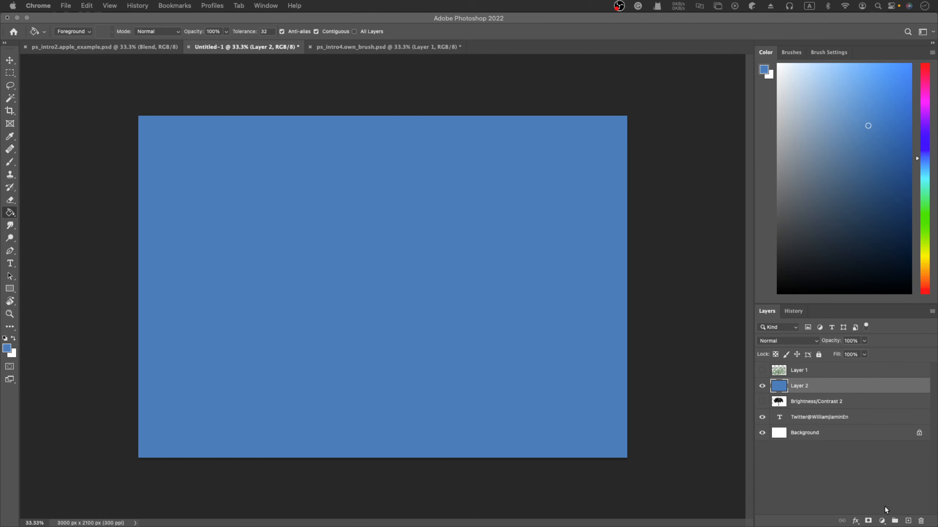
# - Paste the copied soil photo into a new layer above Layer 1, and hide the blue Layer 2
pyautogui.click(908, 521)
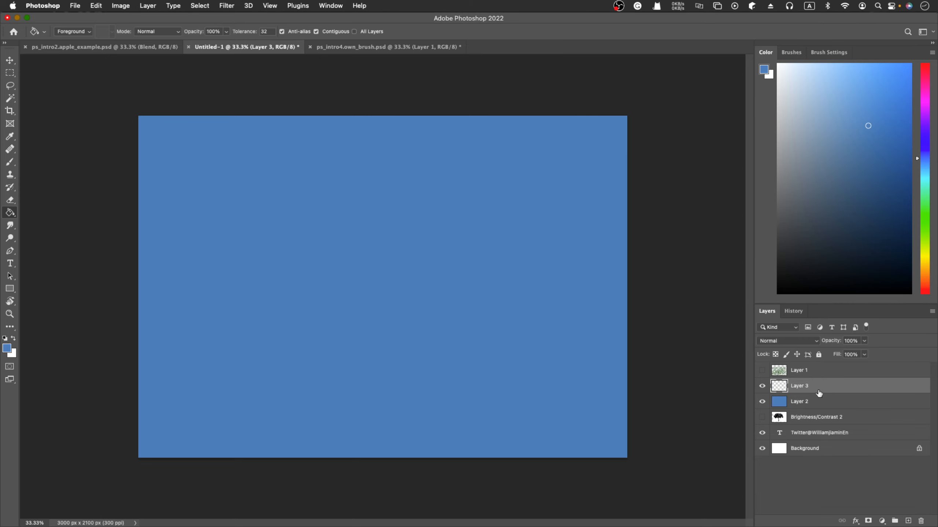
pyautogui.moveTo(819, 393); pyautogui.dragTo(814, 366)
pyautogui.press('super+v')
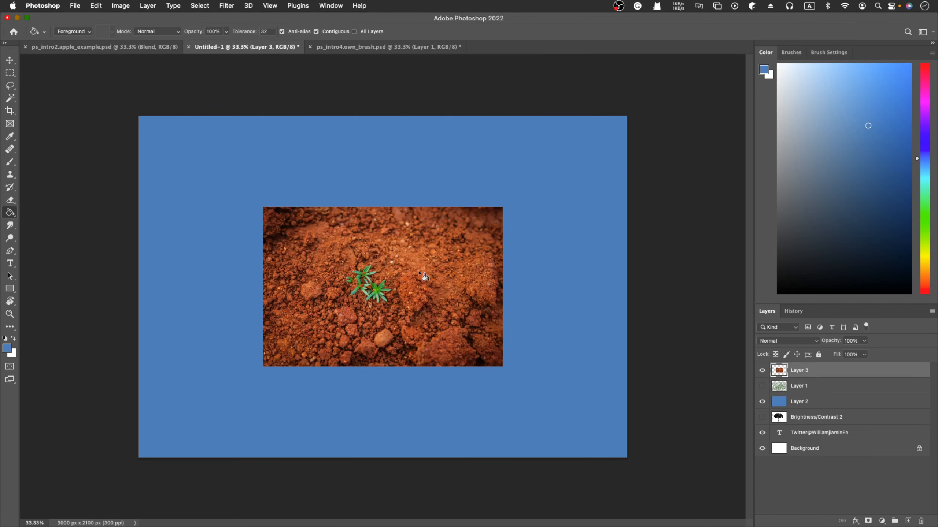
pyautogui.click(762, 402)
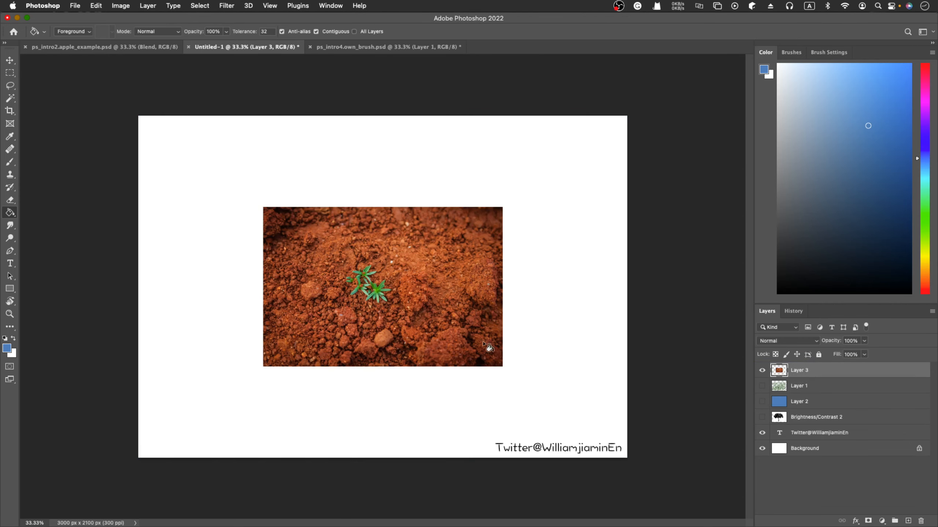
# - Scale the soil photo proportionally to about 243% and place its center near X 2191 px, Y 753 px
pyautogui.press('super+t')
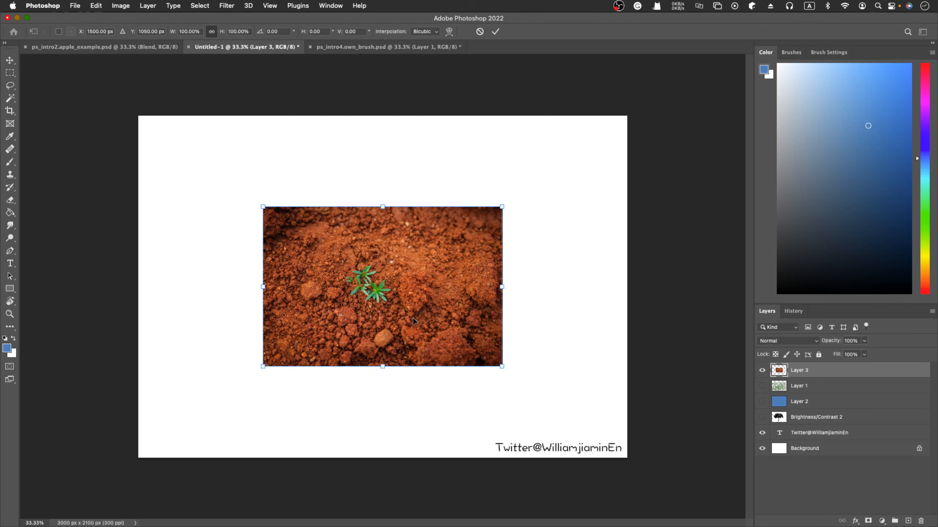
pyautogui.moveTo(501, 368); pyautogui.dragTo(707, 502)
pyautogui.moveTo(544, 373); pyautogui.dragTo(395, 301)
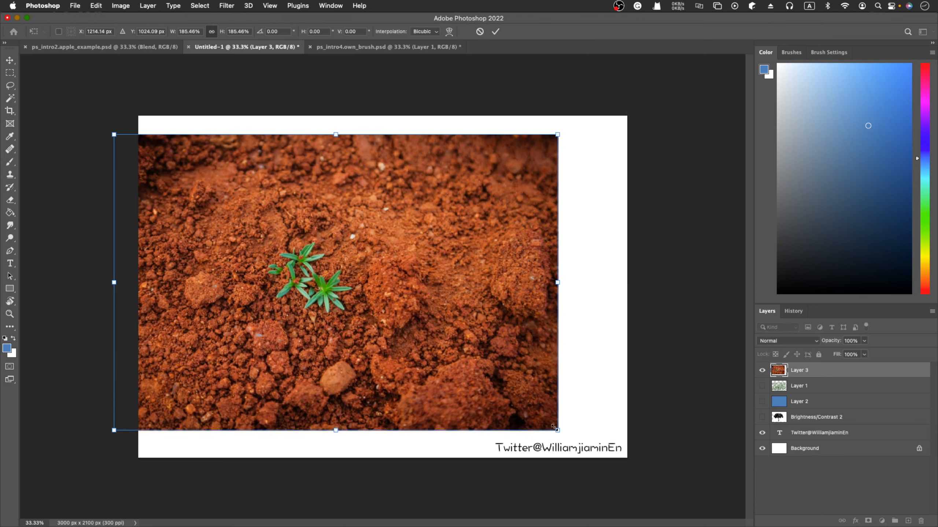
pyautogui.moveTo(558, 430); pyautogui.dragTo(712, 515)
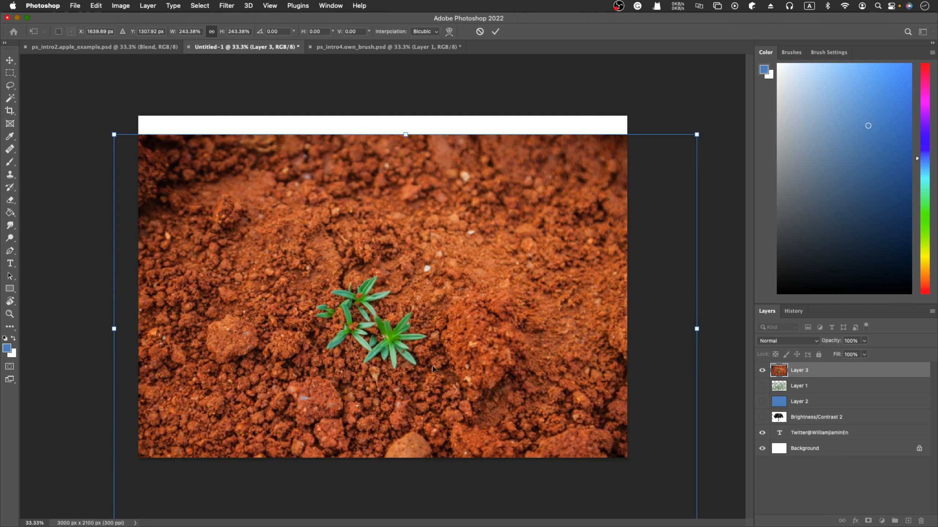
pyautogui.moveTo(430, 354); pyautogui.dragTo(515, 270)
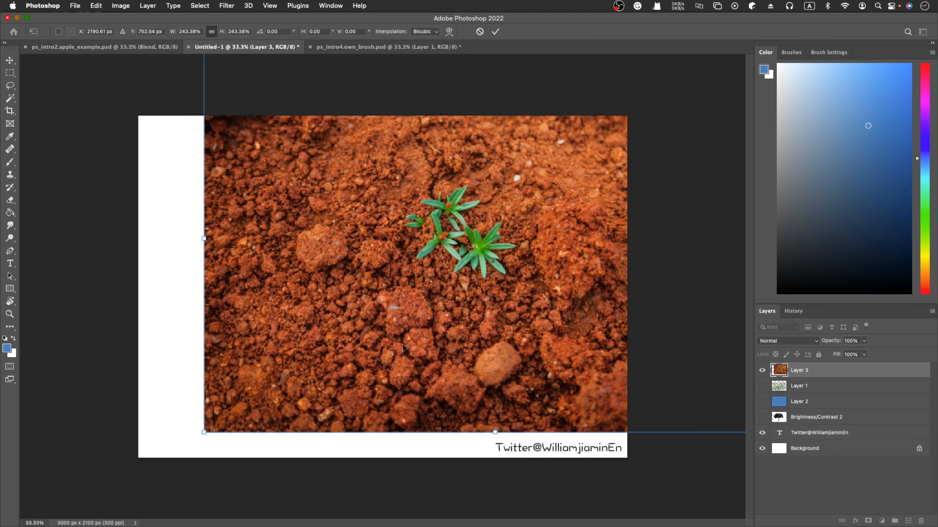
pyautogui.press('Return')
pyautogui.press('g')
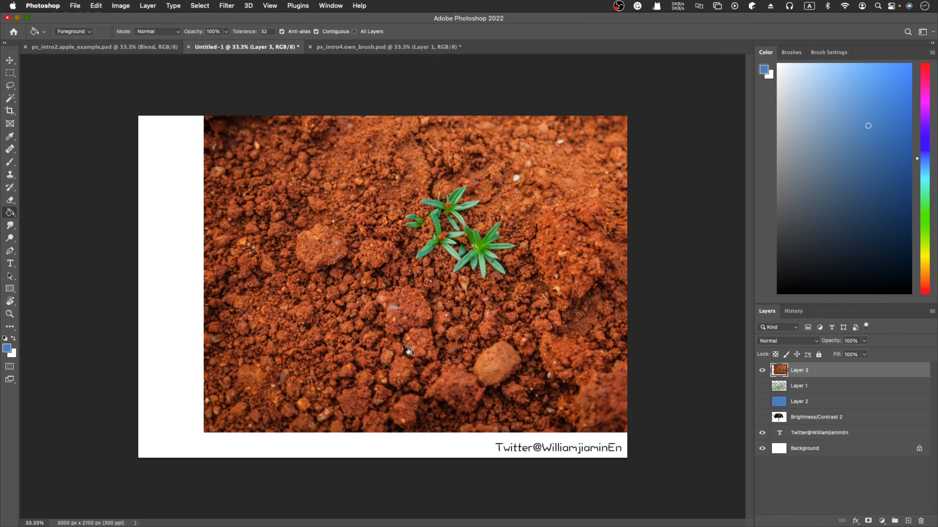
# - Fully desaturate the soil photo with Hue/Saturation
pyautogui.press('super+u')
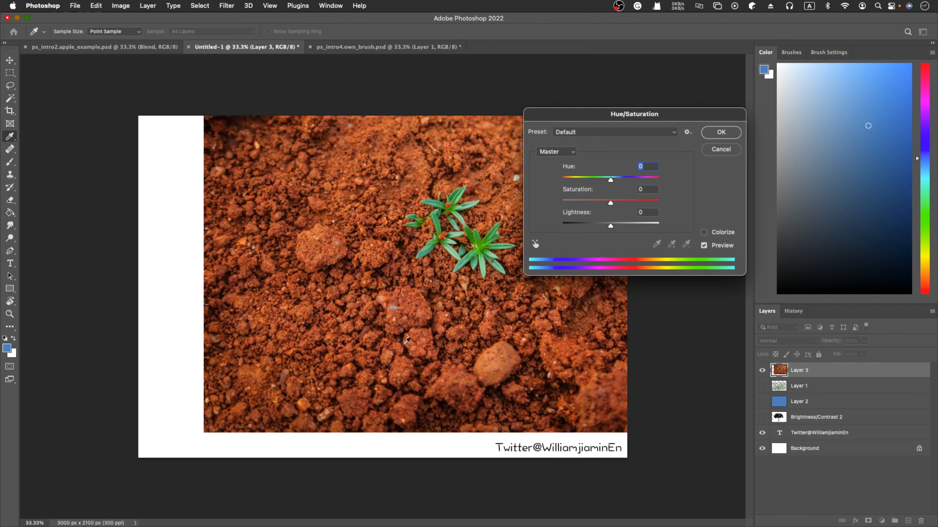
pyautogui.moveTo(611, 203); pyautogui.dragTo(535, 204)
pyautogui.click(717, 137)
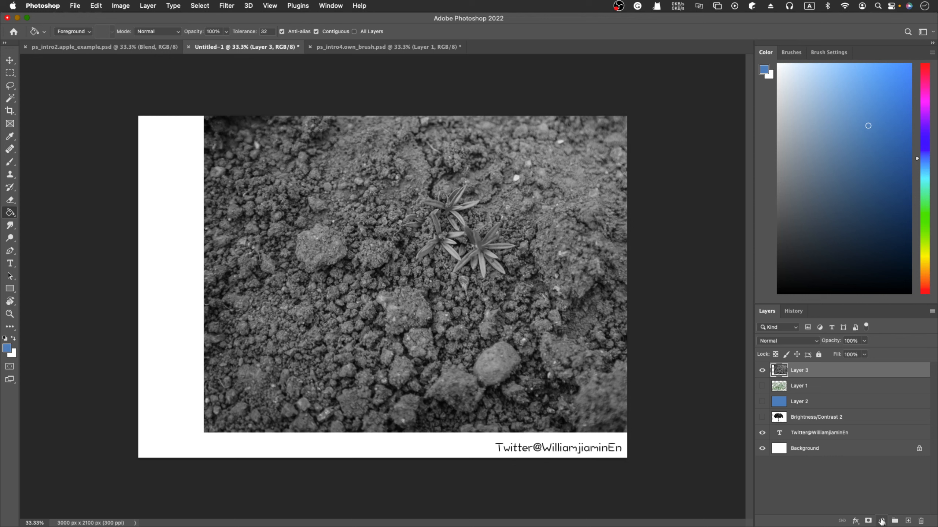
# - Add a Brightness/Contrast adjustment layer above the soil photo, with brightness 38 and contrast 97
pyautogui.click(882, 520)
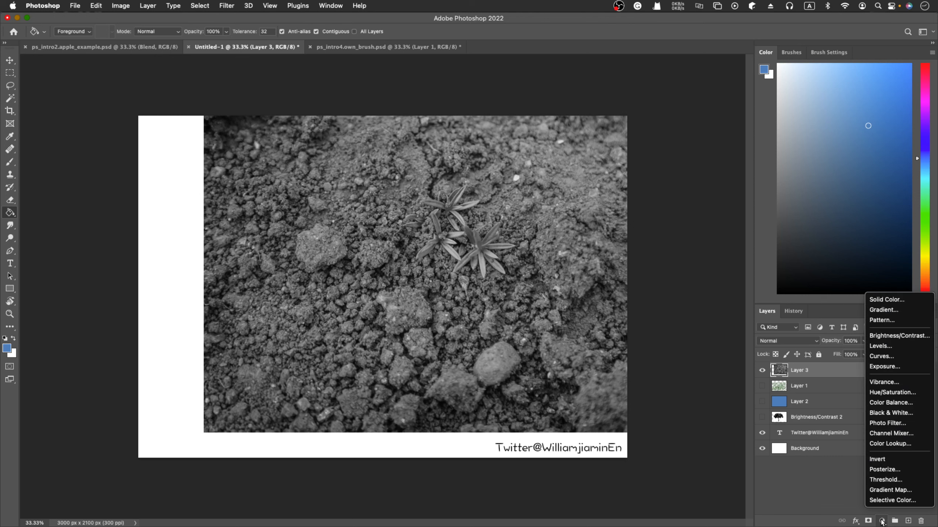
pyautogui.click(879, 338)
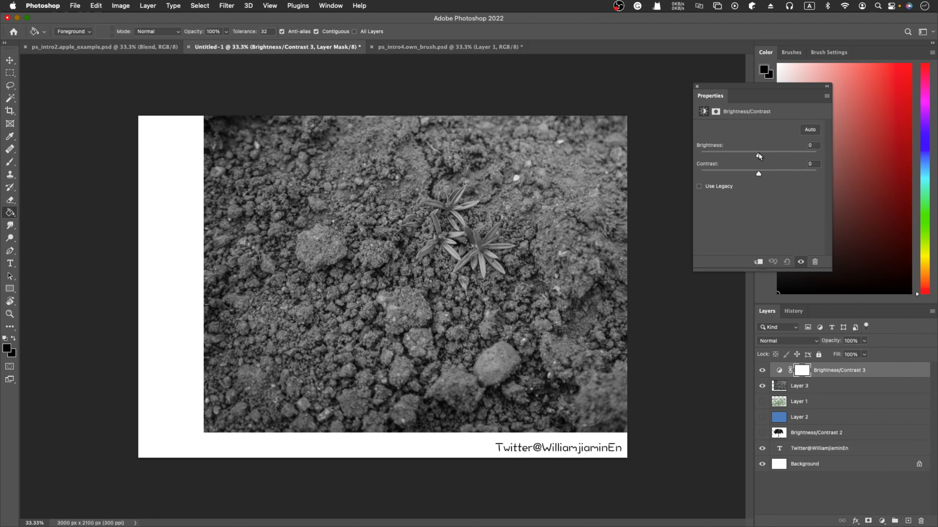
pyautogui.moveTo(760, 157)
pyautogui.mouseDown()
pyautogui.moveTo(797, 157)
pyautogui.moveTo(782, 154)
pyautogui.moveTo(785, 175)
pyautogui.moveTo(815, 175)
pyautogui.moveTo(790, 156)
pyautogui.moveTo(774, 157)
pyautogui.mouseUp()
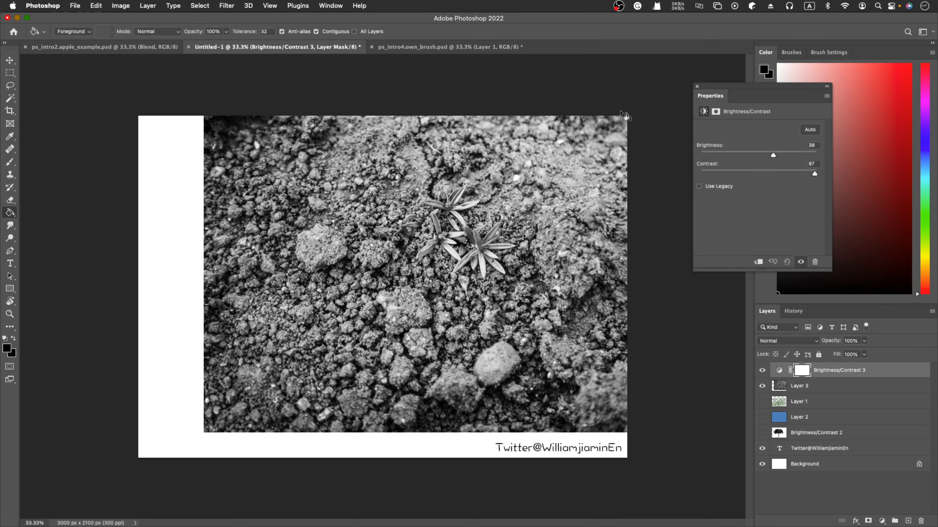
pyautogui.click(697, 86)
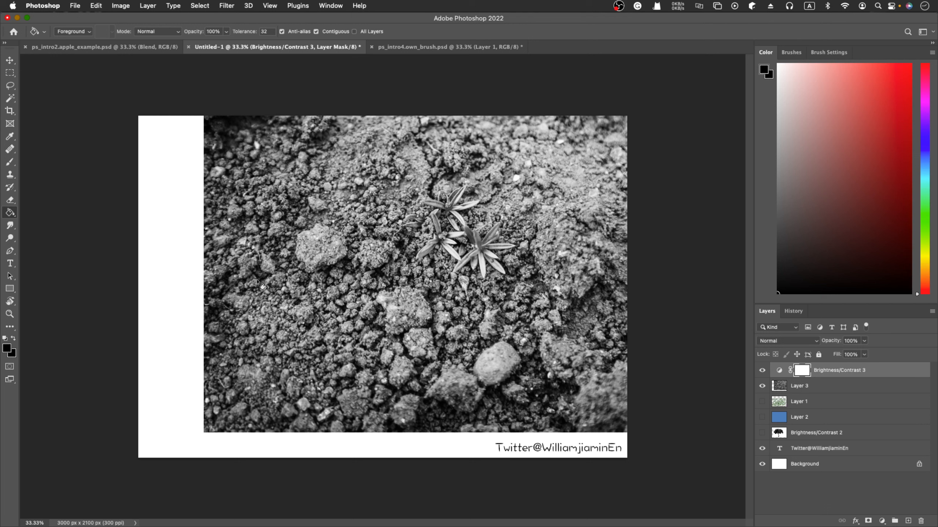
pyautogui.press('u')
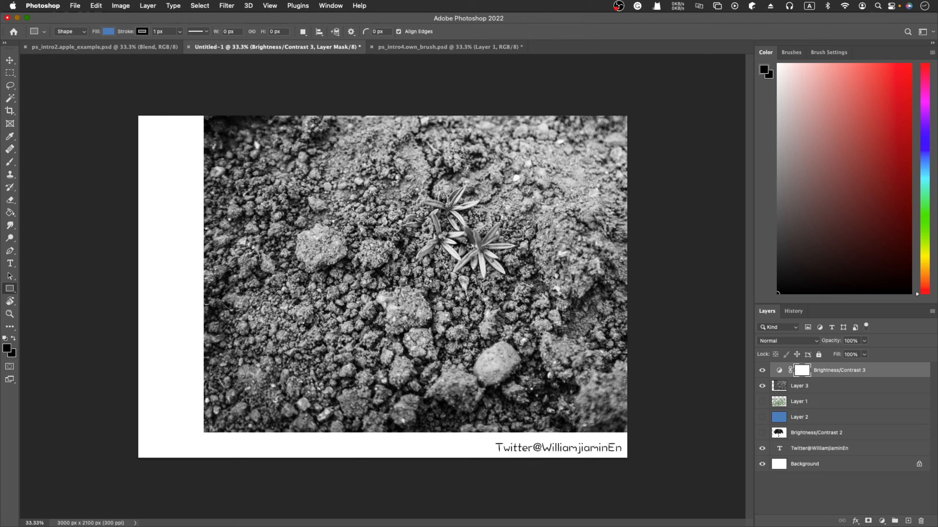
pyautogui.moveTo(253, 298); pyautogui.dragTo(358, 333)
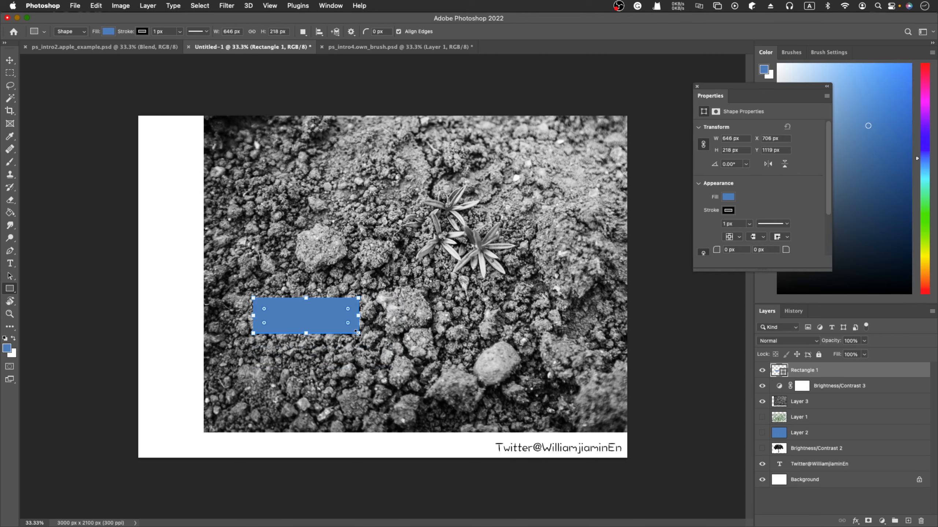
pyautogui.press('super+z')
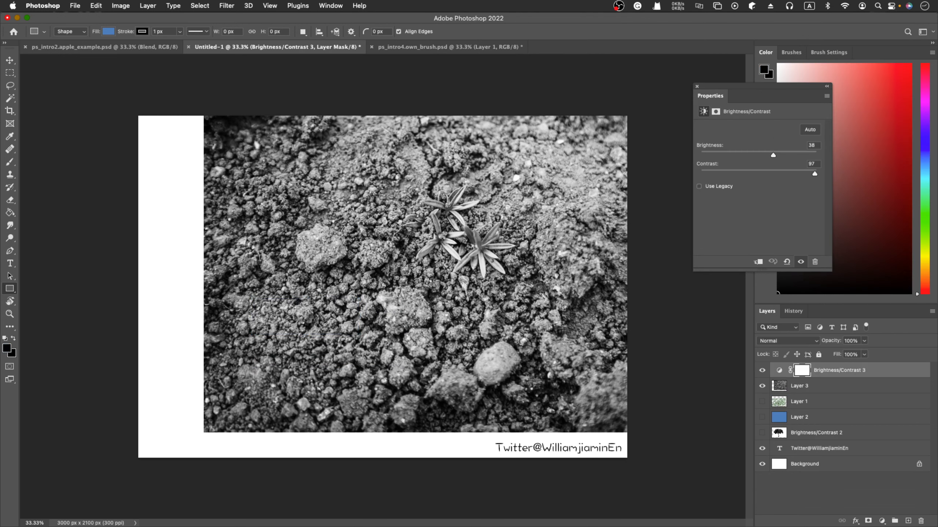
pyautogui.click(696, 87)
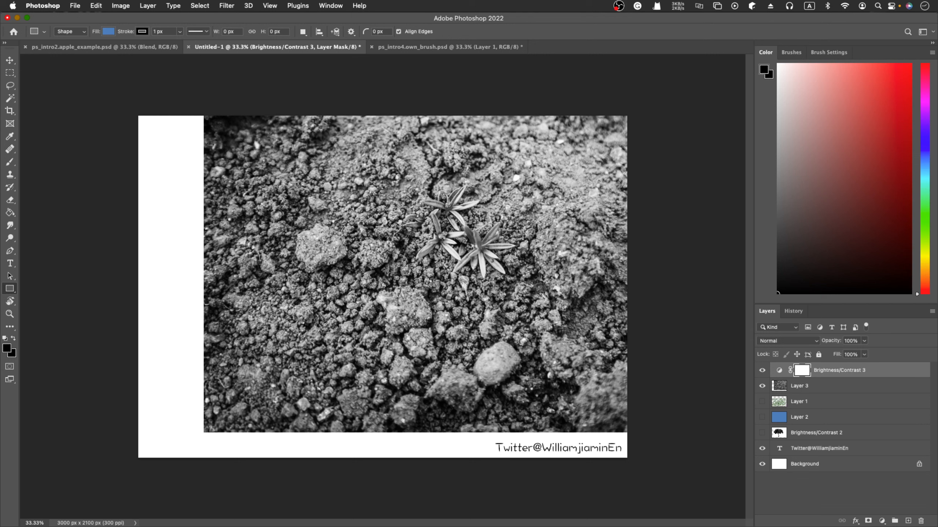
pyautogui.moveTo(251, 301); pyautogui.dragTo(375, 403)
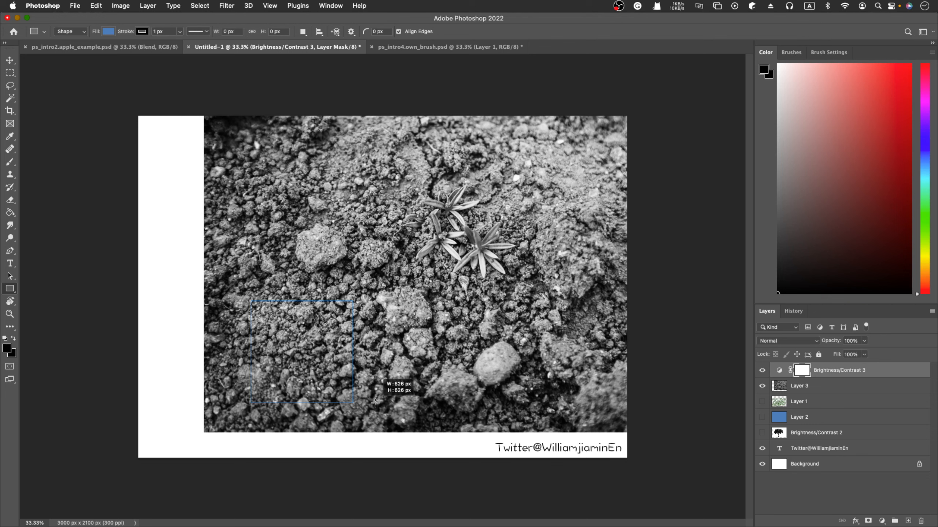
pyautogui.moveTo(375, 402); pyautogui.dragTo(450, 425)
pyautogui.moveTo(308, 358); pyautogui.dragTo(309, 341)
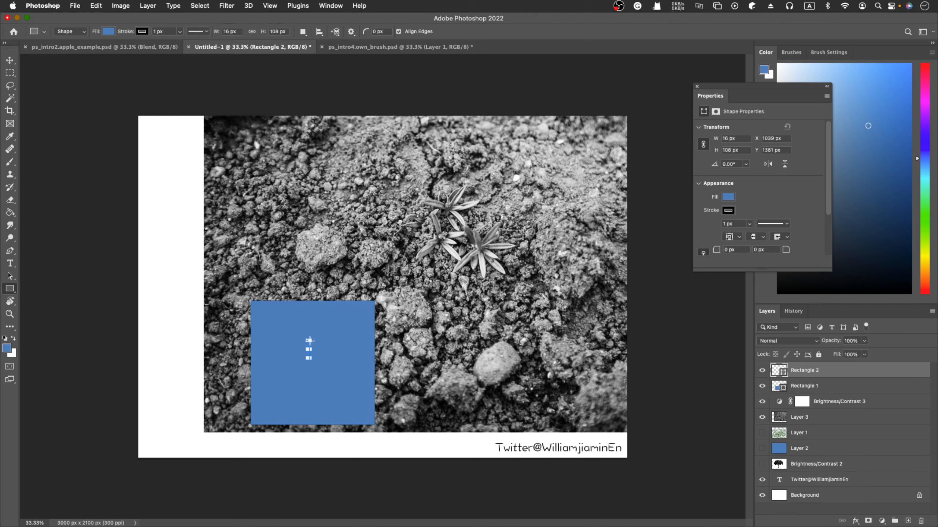
pyautogui.press('super+z')
pyautogui.press('super+z')
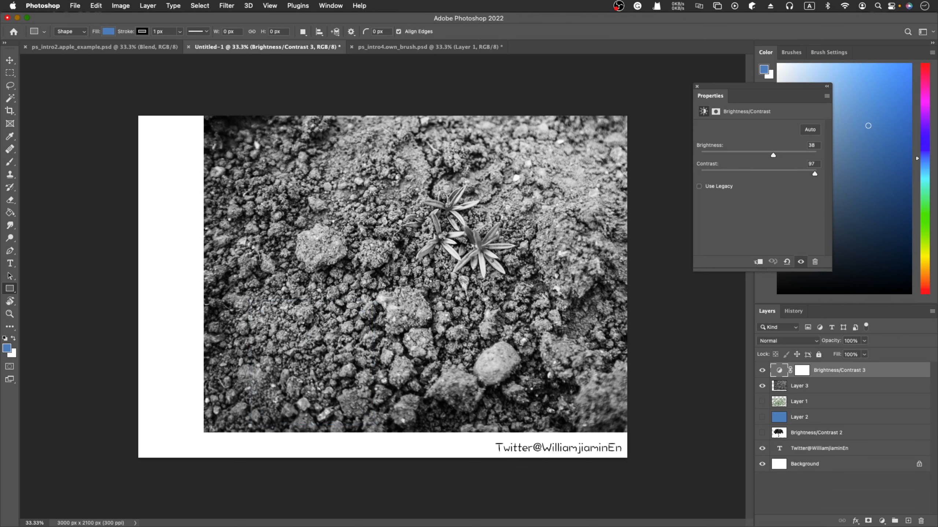
# - Make a square marquee selection over the small stones in the lower-left part of the soil photo
pyautogui.click(14, 74)
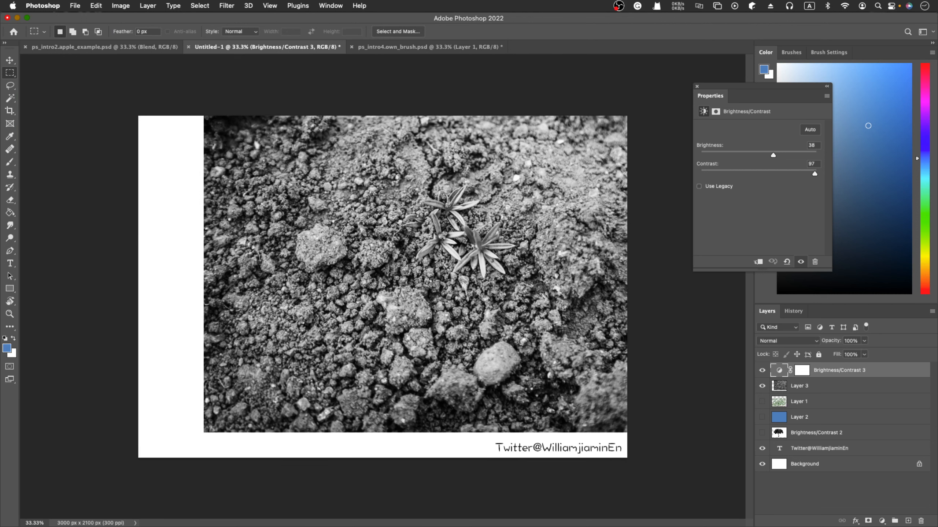
pyautogui.moveTo(252, 295); pyautogui.dragTo(435, 416)
pyautogui.click(697, 87)
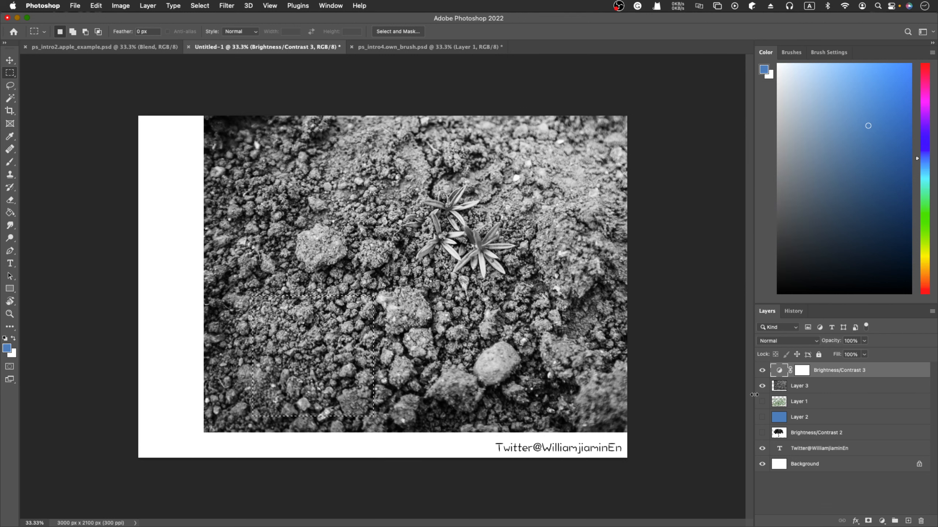
# - Make Layer 3 active and set the Eraser to a soft round brush of 75 px
pyautogui.click(788, 389)
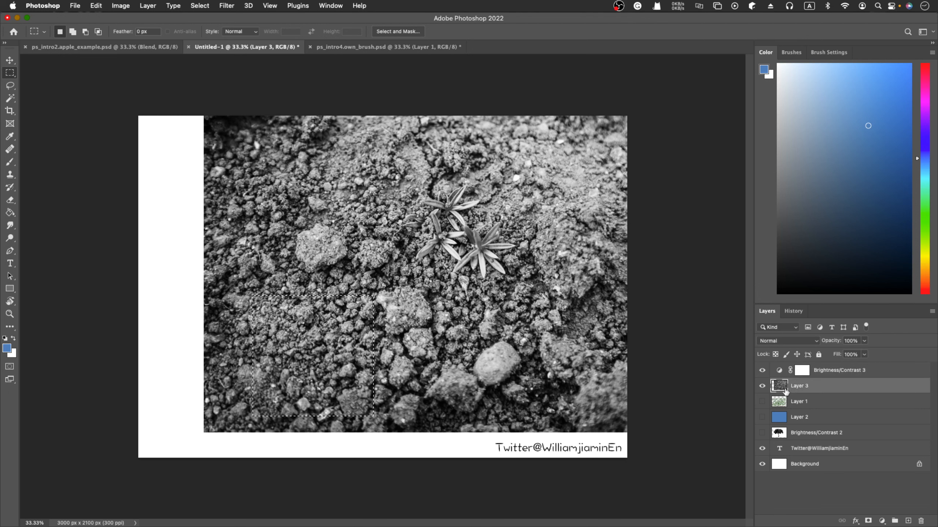
pyautogui.press('e')
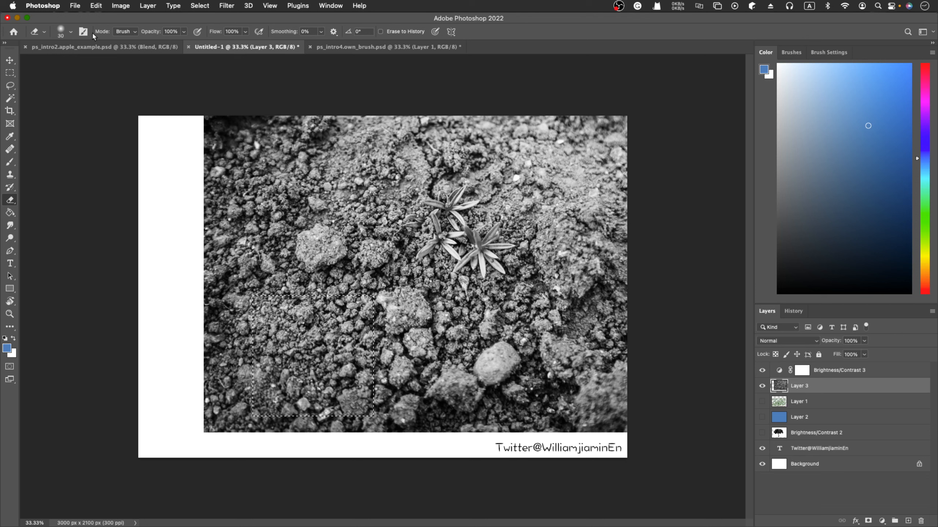
pyautogui.click(72, 32)
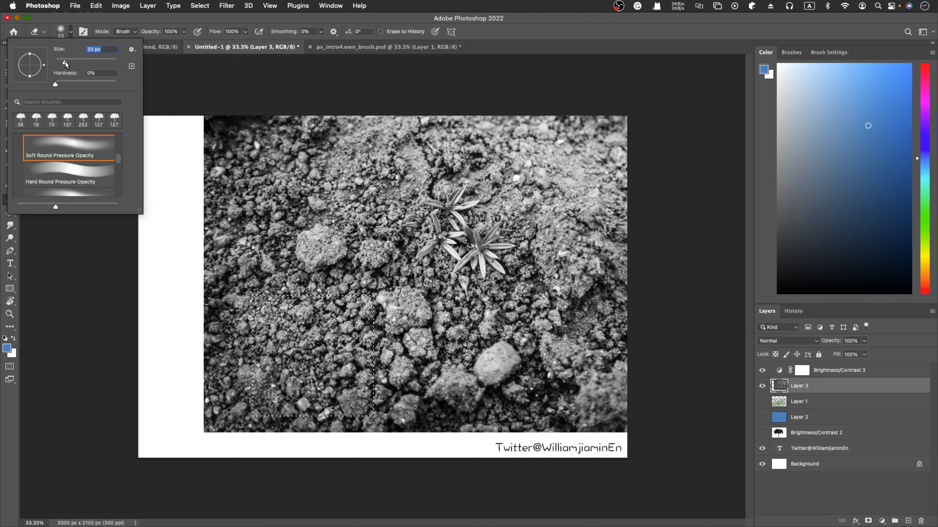
pyautogui.moveTo(64, 61); pyautogui.dragTo(77, 62)
pyautogui.moveTo(257, 307); pyautogui.dragTo(255, 314)
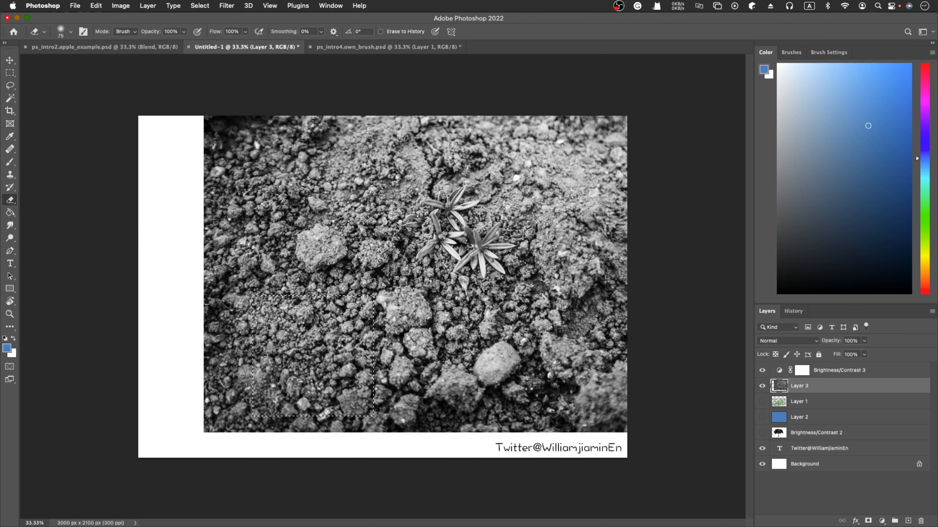
# - Smudge all four inner edges of the selected soil square on Layer 3 with the 123 px water brush from My Brushes
pyautogui.click(792, 52)
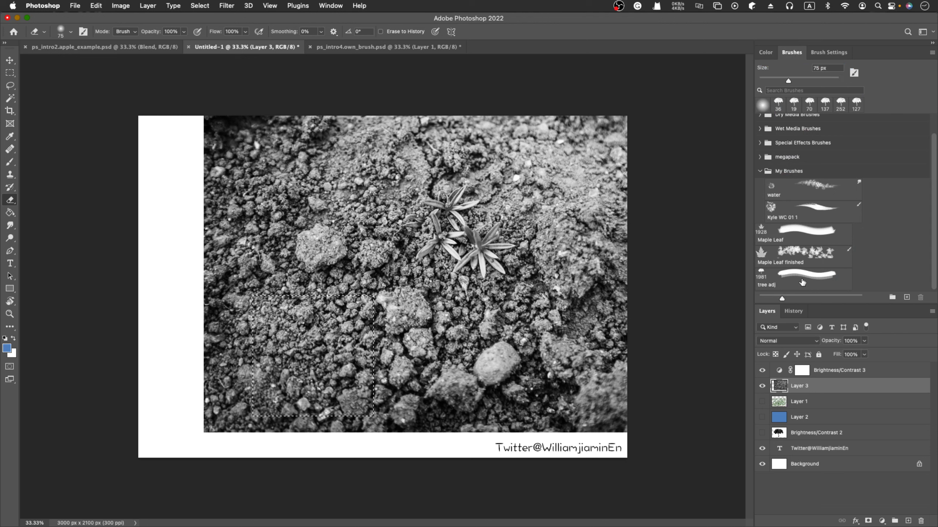
pyautogui.click(812, 186)
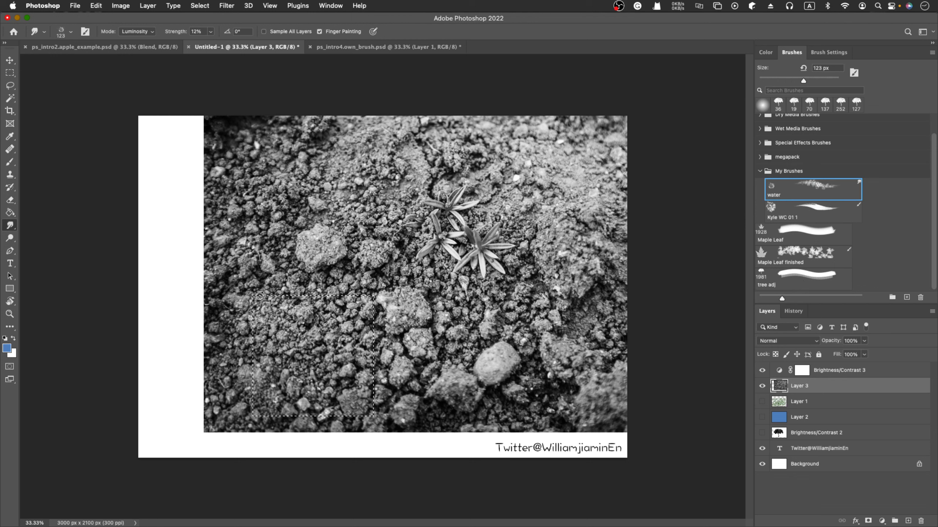
pyautogui.moveTo(260, 308); pyautogui.dragTo(262, 307)
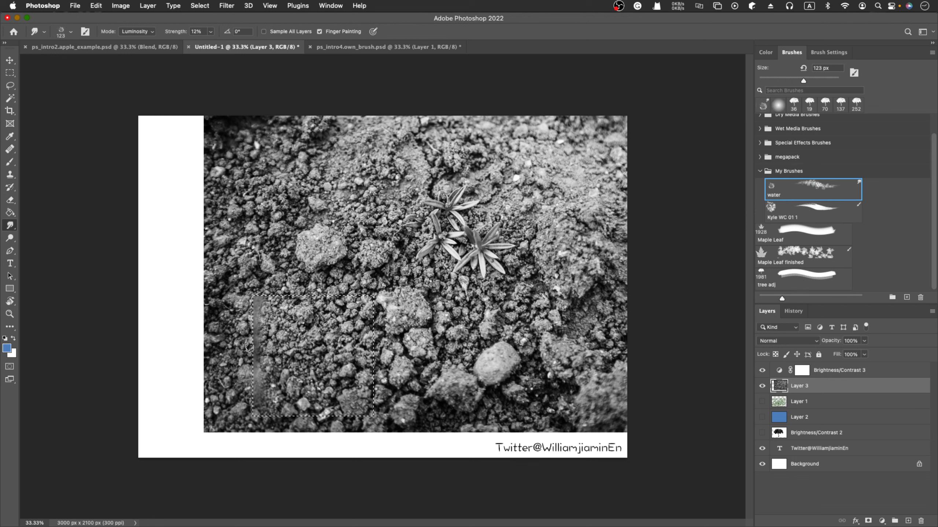
pyautogui.press('e')
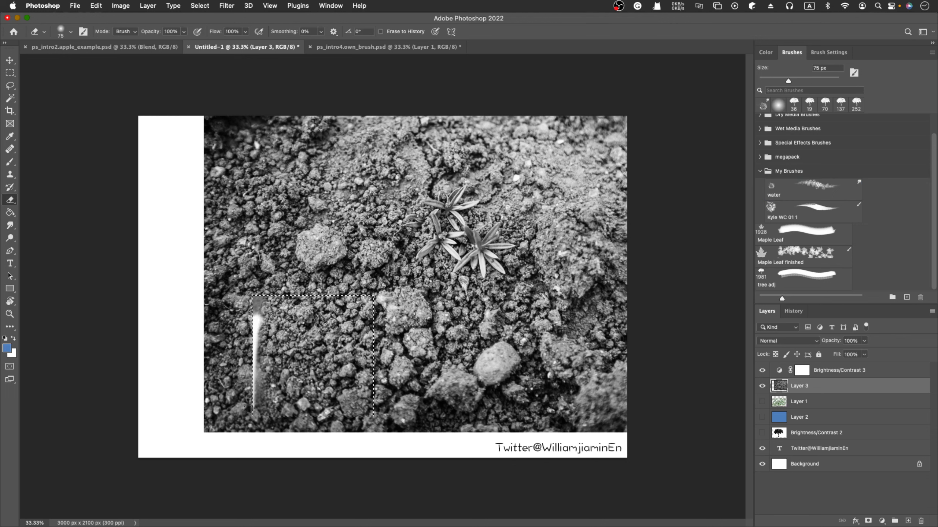
pyautogui.moveTo(248, 410); pyautogui.dragTo(248, 390)
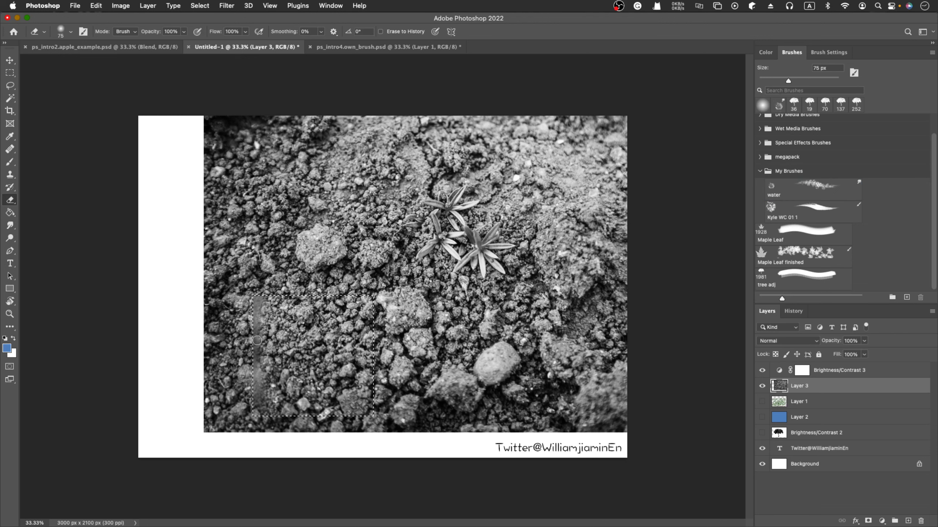
pyautogui.click(798, 188)
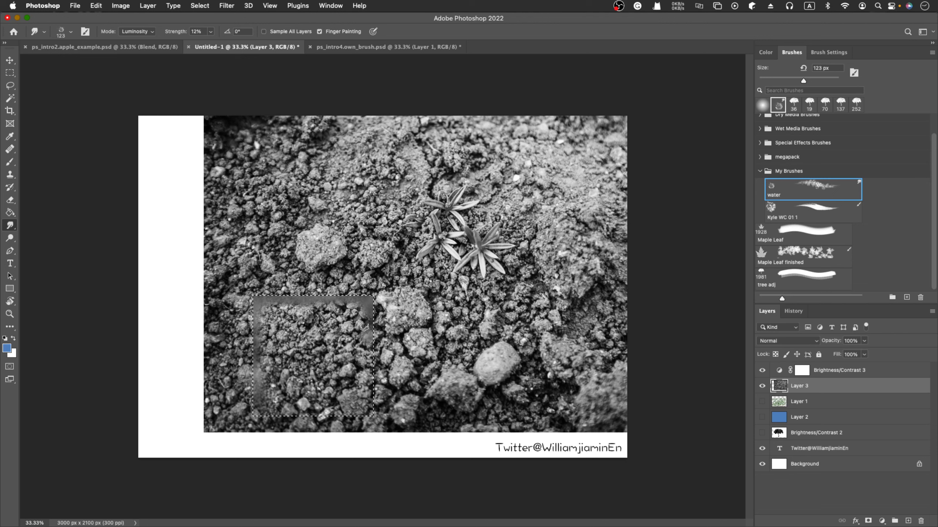
pyautogui.moveTo(368, 342); pyautogui.dragTo(370, 344)
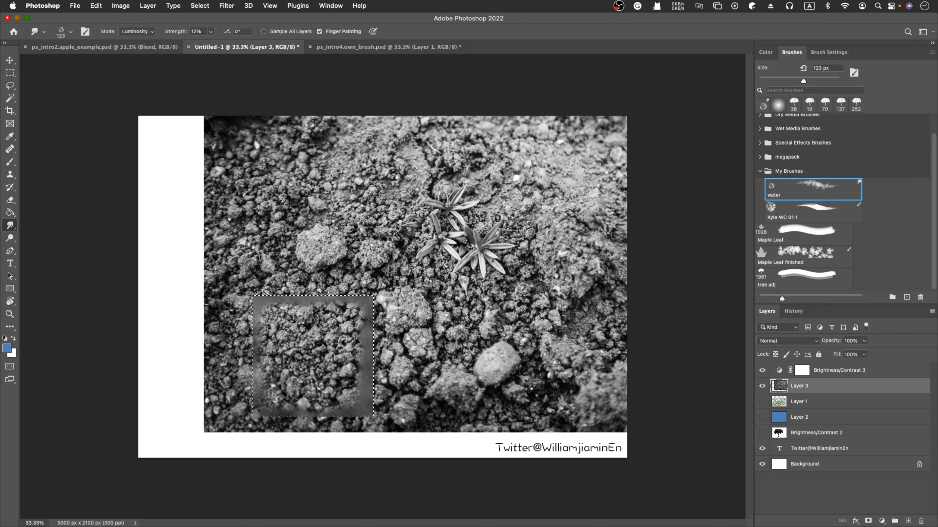
pyautogui.press('e')
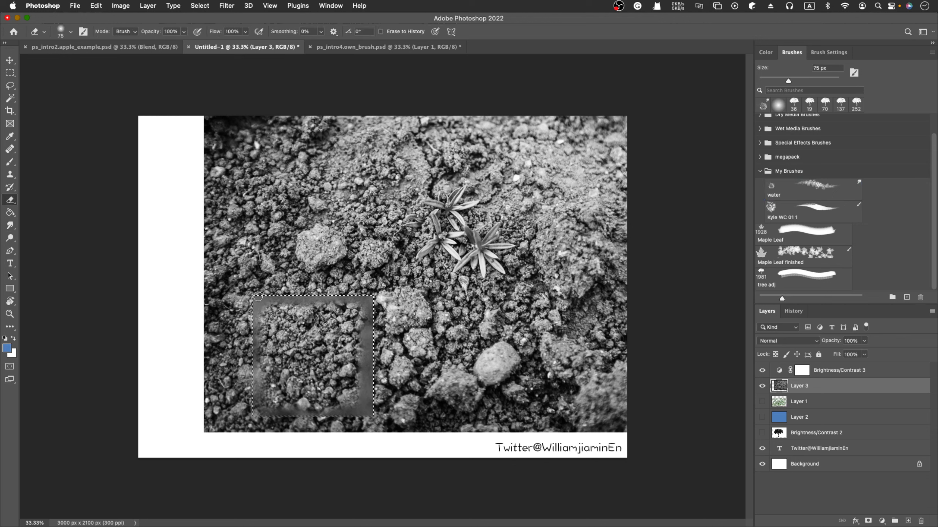
pyautogui.moveTo(259, 298); pyautogui.dragTo(257, 300)
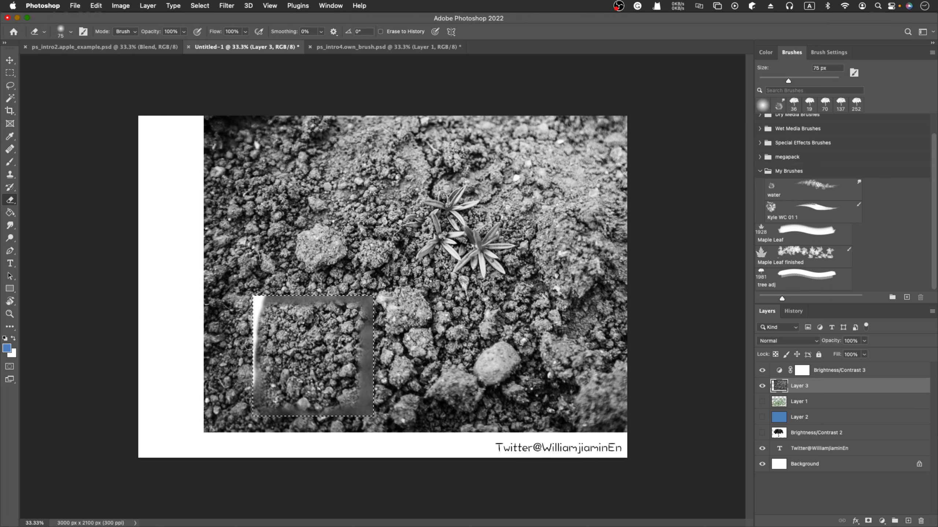
pyautogui.press('super+z')
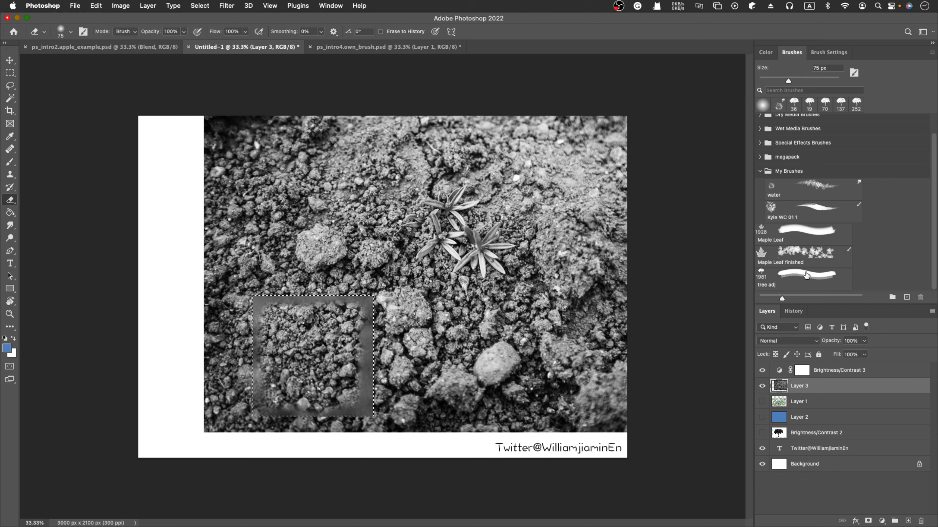
pyautogui.click(805, 255)
pyautogui.moveTo(261, 297); pyautogui.dragTo(256, 322)
pyautogui.press('super+z')
pyautogui.press('super+z')
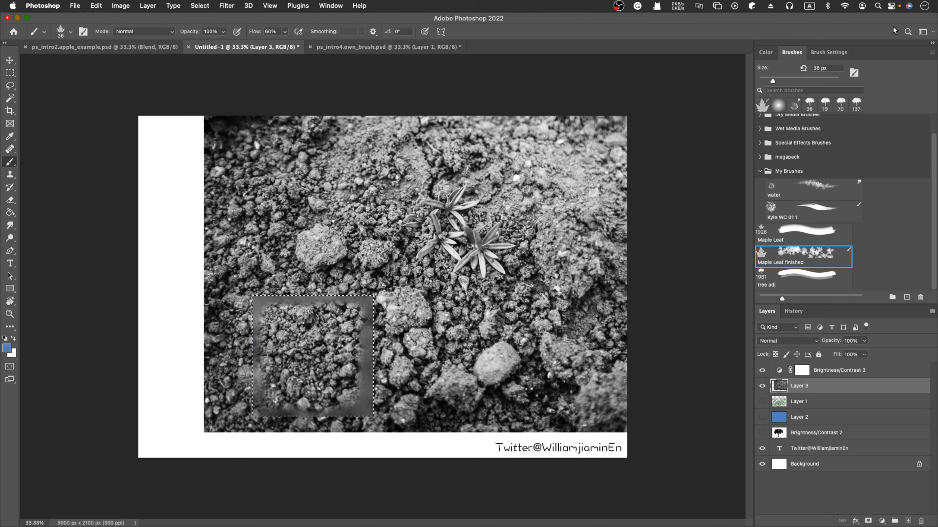
# - Enable Shape Dynamics and Transfer for the Eraser brush, and softly erase the selected soil square's border all the way round
pyautogui.press('e')
pyautogui.click(829, 52)
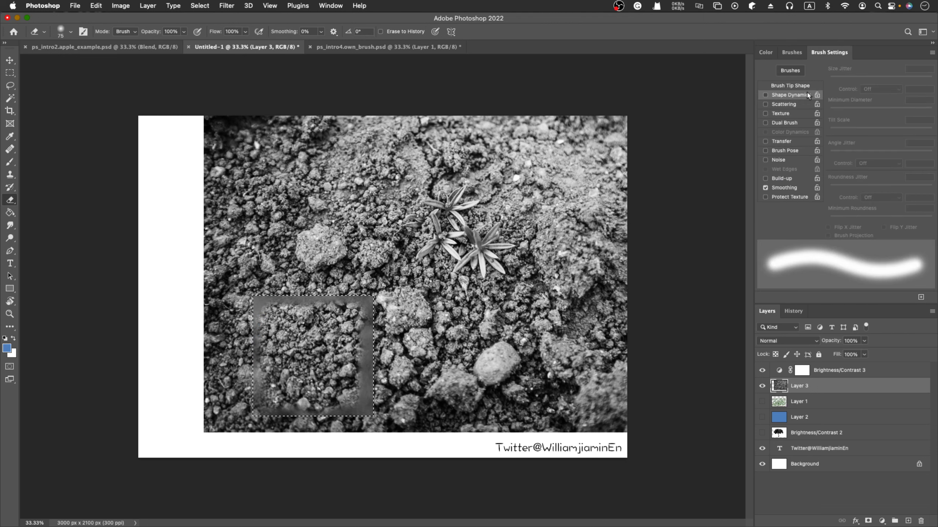
pyautogui.click(786, 86)
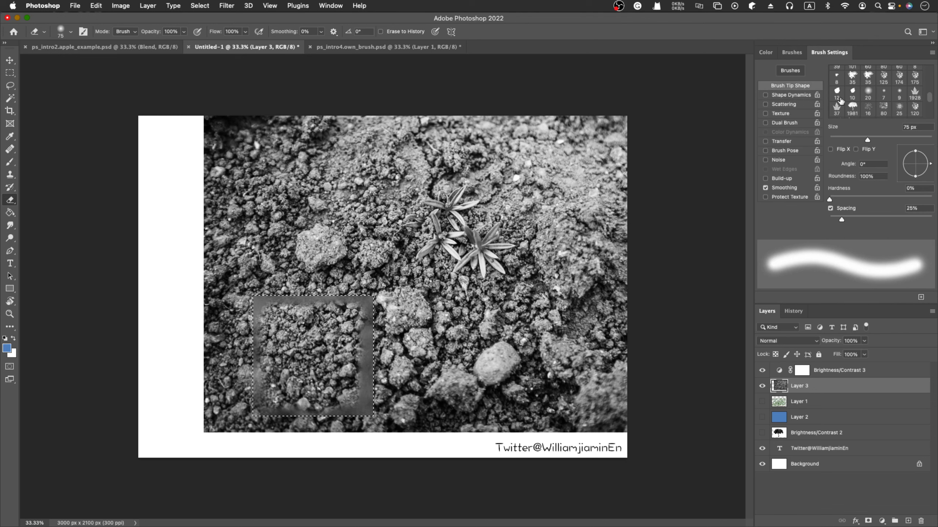
pyautogui.scroll(5, 840, 100)
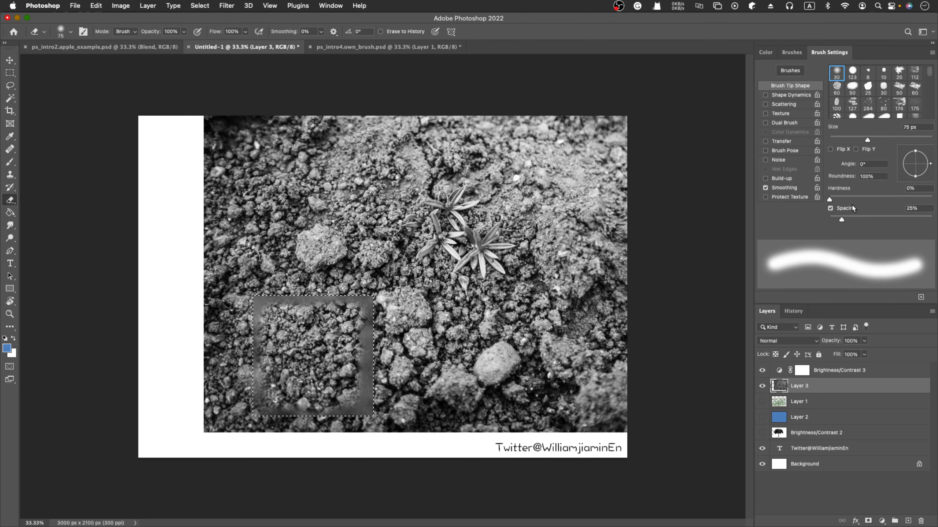
pyautogui.click(791, 95)
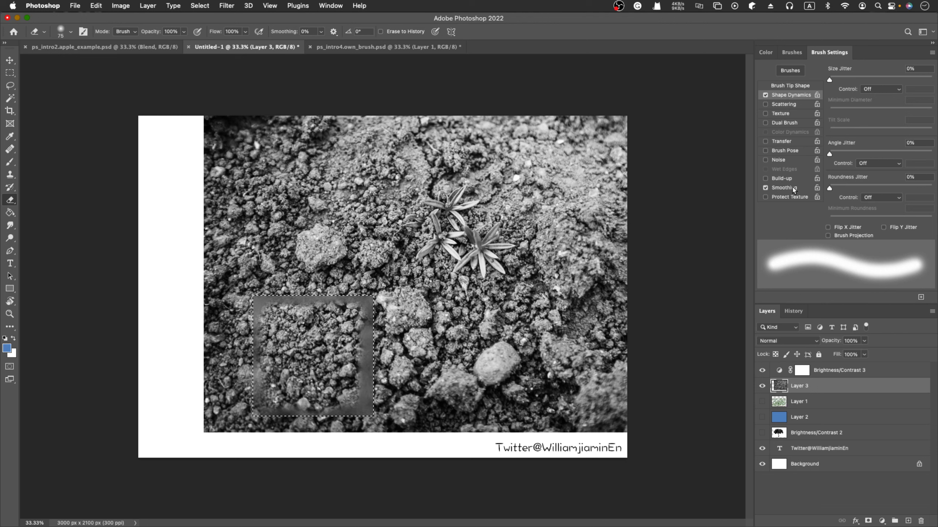
pyautogui.click(781, 142)
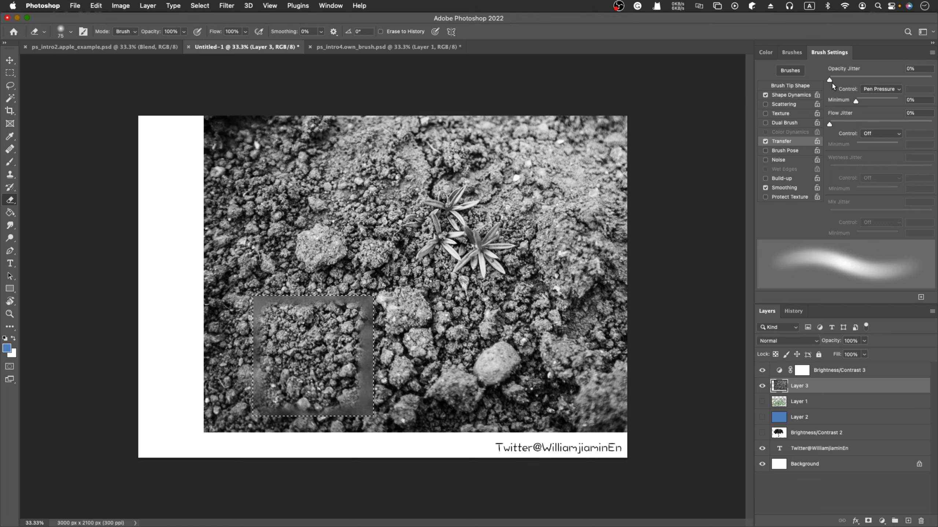
pyautogui.moveTo(255, 297); pyautogui.dragTo(247, 359)
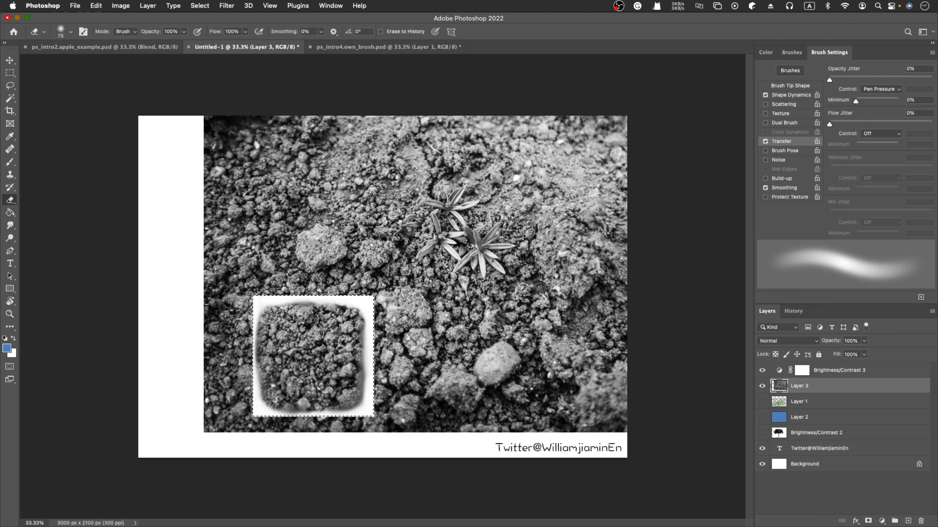
# - Merge the Brightness/Contrast 3 adjustment layer with Layer 3
pyautogui.keyDown('shift'); pyautogui.click(827, 376); pyautogui.keyUp('shift')
pyautogui.rightClick(819, 383)
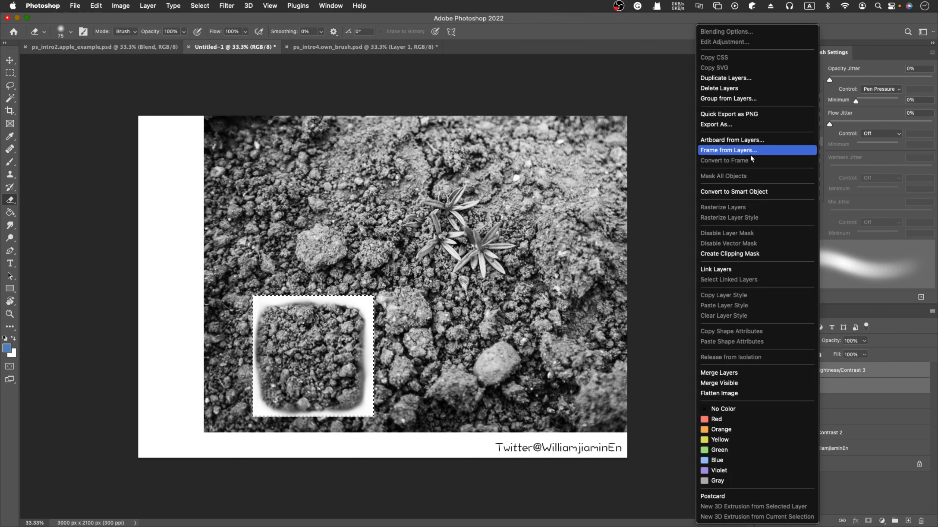
pyautogui.click(801, 373)
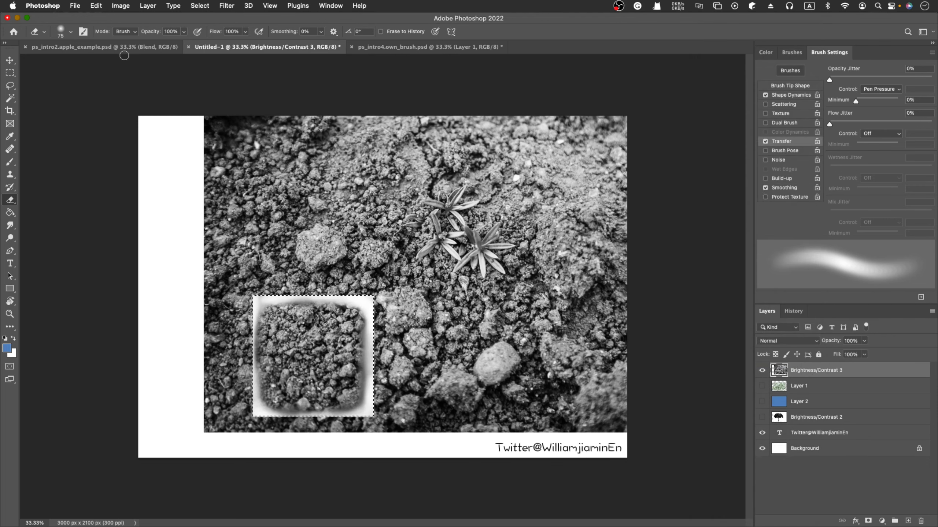
# - Define the selected soil square as a brush preset named dirt
pyautogui.click(95, 6)
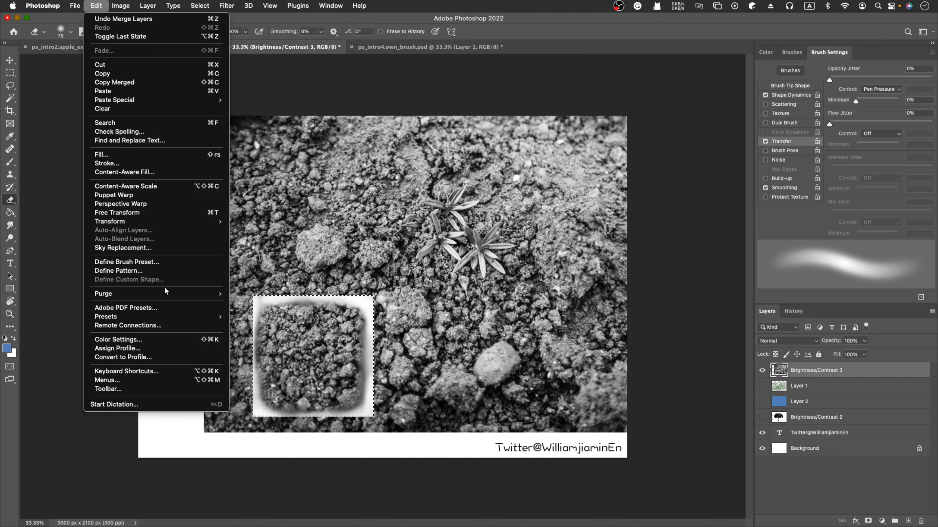
pyautogui.click(158, 263)
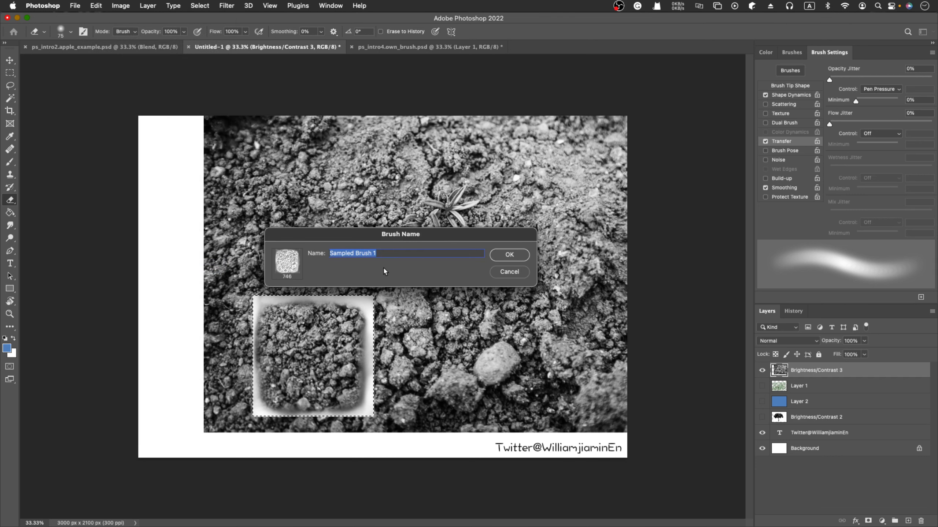
pyautogui.write('dirt')
pyautogui.press('Return')
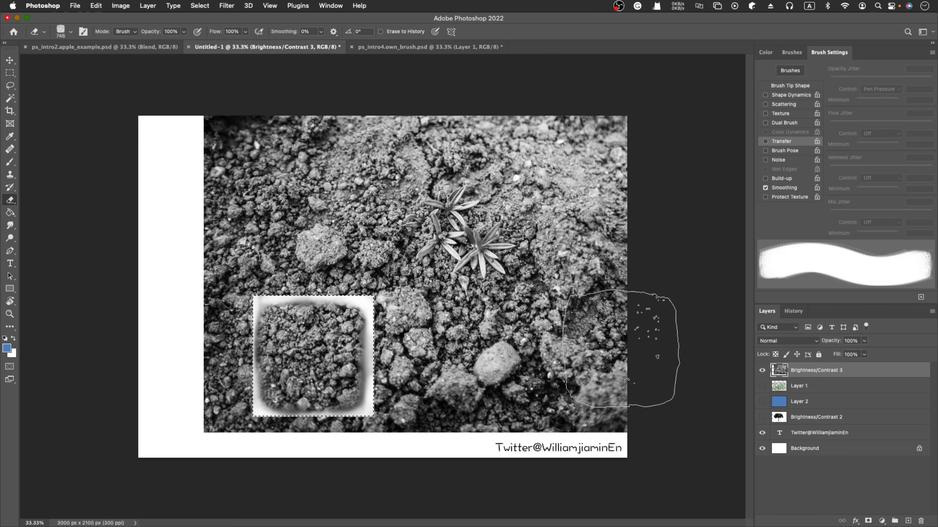
# - Hide the merged Brightness/Contrast 3 layer, clear the selection and add a new empty layer above it
pyautogui.click(761, 370)
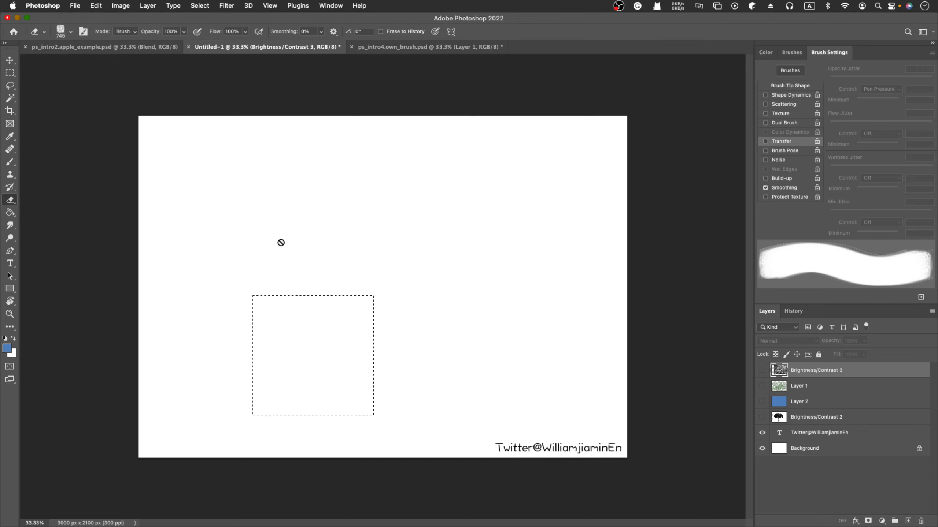
pyautogui.press('super+d')
pyautogui.click(908, 521)
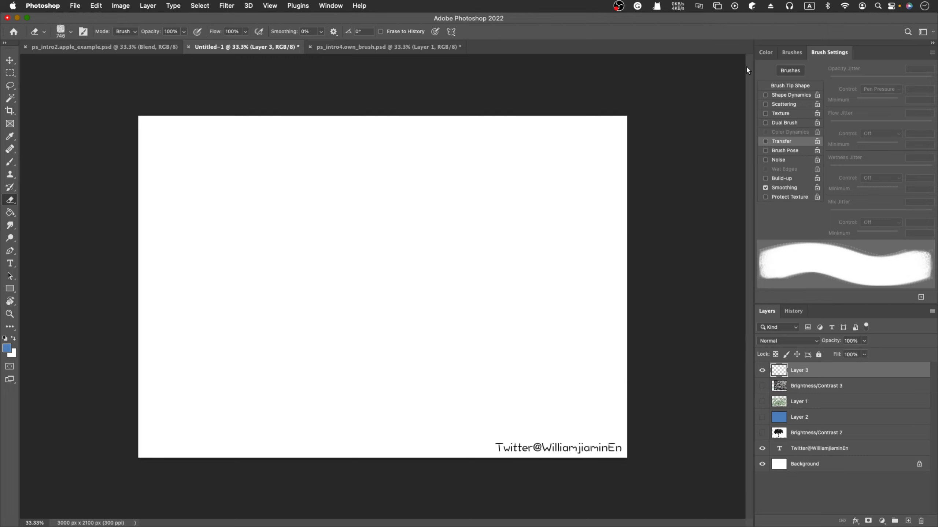
# - Choose the dirt brush from My Brushes for the Brush tool, paint a test stroke across the canvas and undo it
pyautogui.click(764, 60)
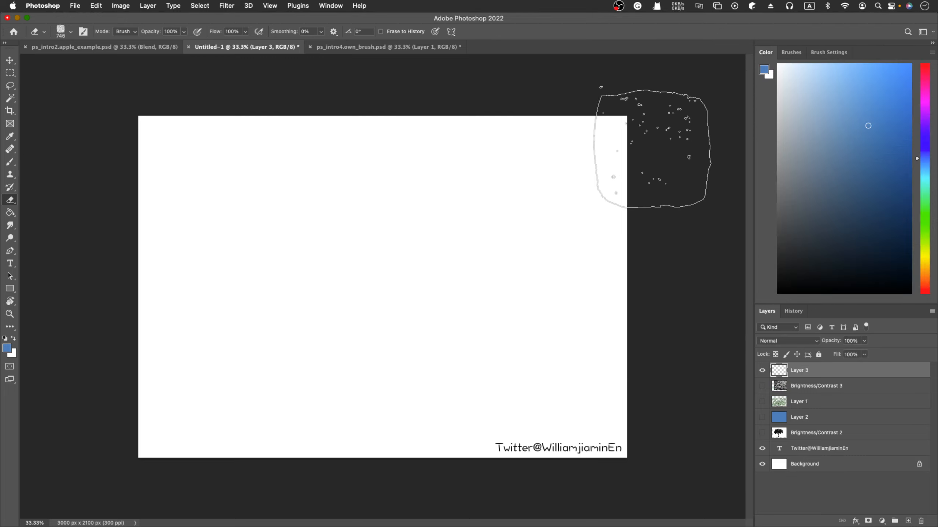
pyautogui.press('b')
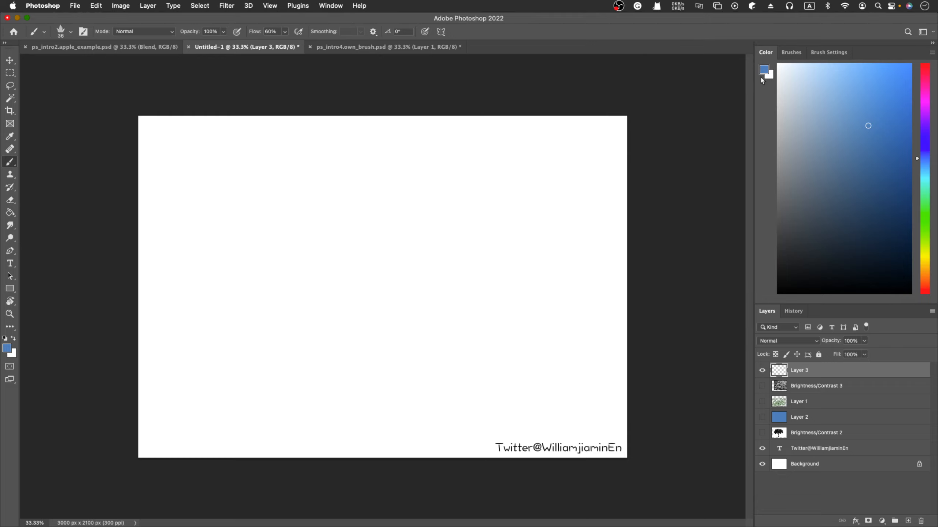
pyautogui.click(792, 52)
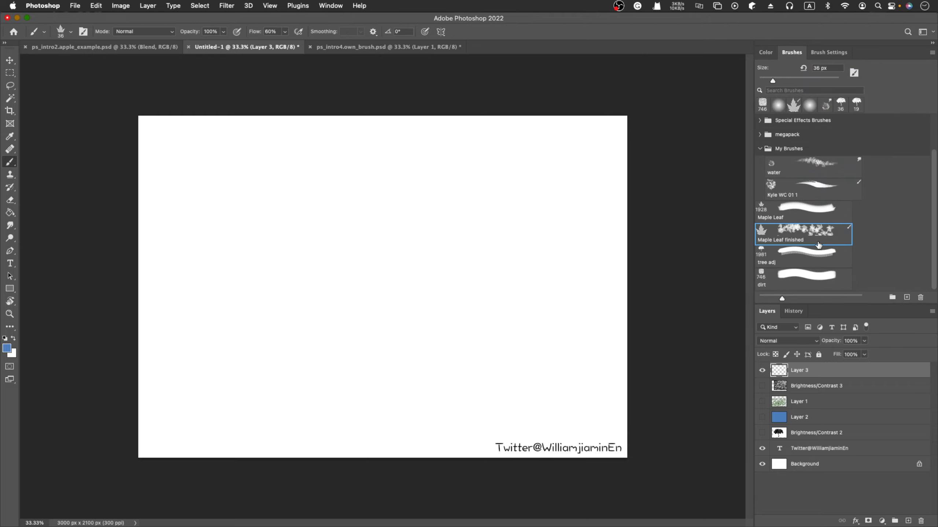
pyautogui.click(807, 279)
pyautogui.moveTo(291, 262); pyautogui.dragTo(479, 292)
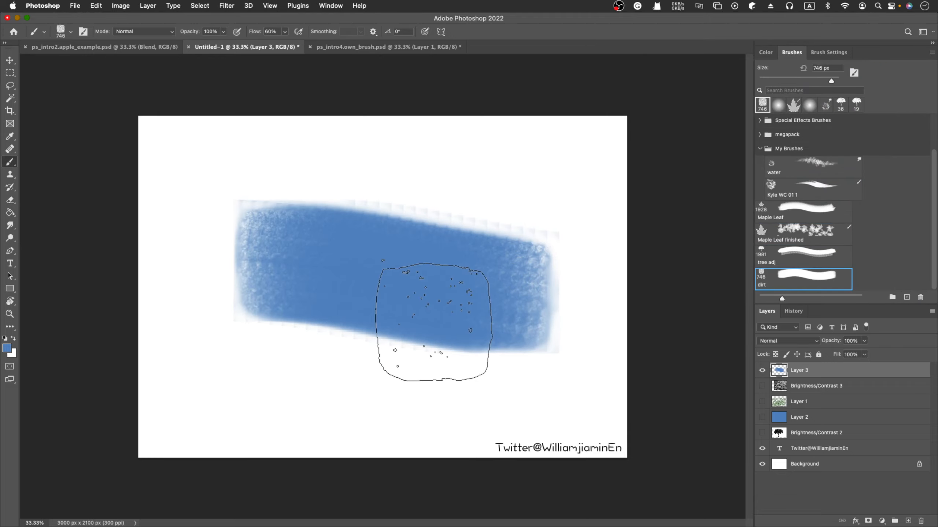
pyautogui.press('super+z')
# - Set the dirt brush's tip spacing to 130%
pyautogui.click(829, 52)
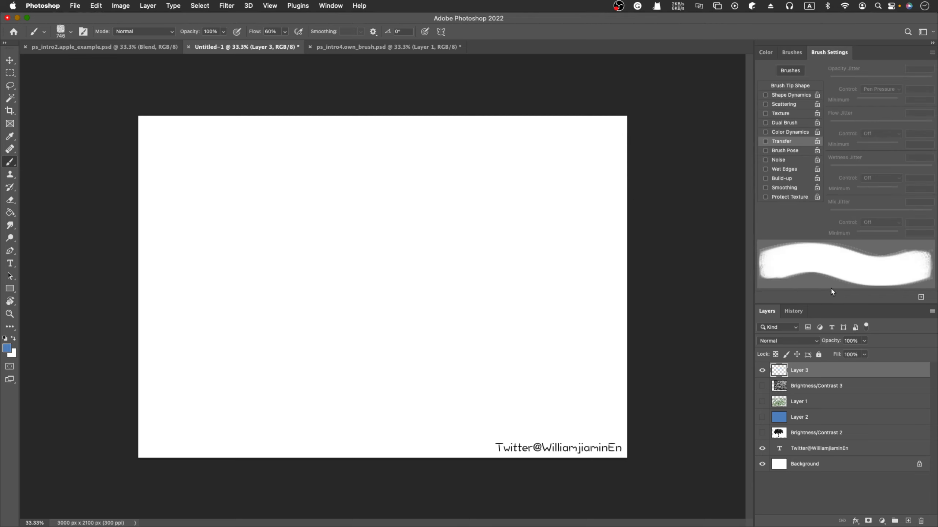
pyautogui.click(774, 85)
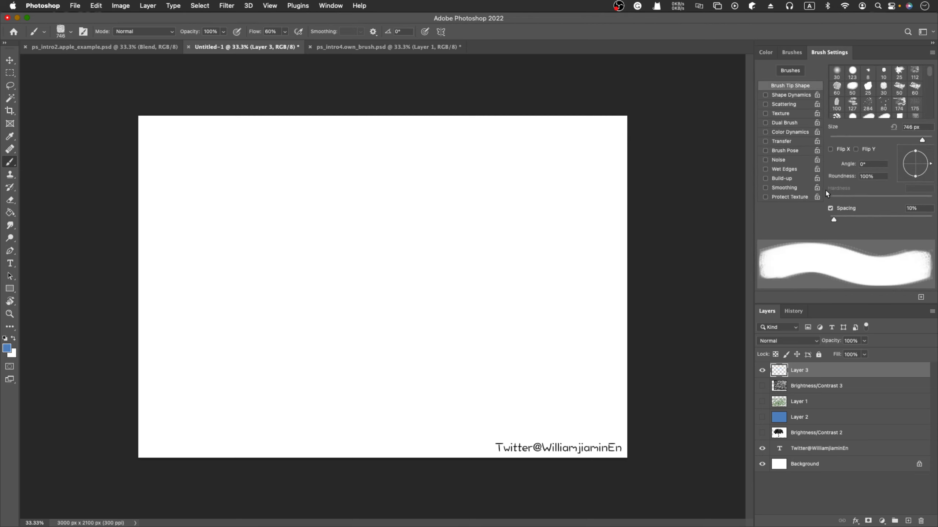
pyautogui.moveTo(834, 220); pyautogui.dragTo(889, 223)
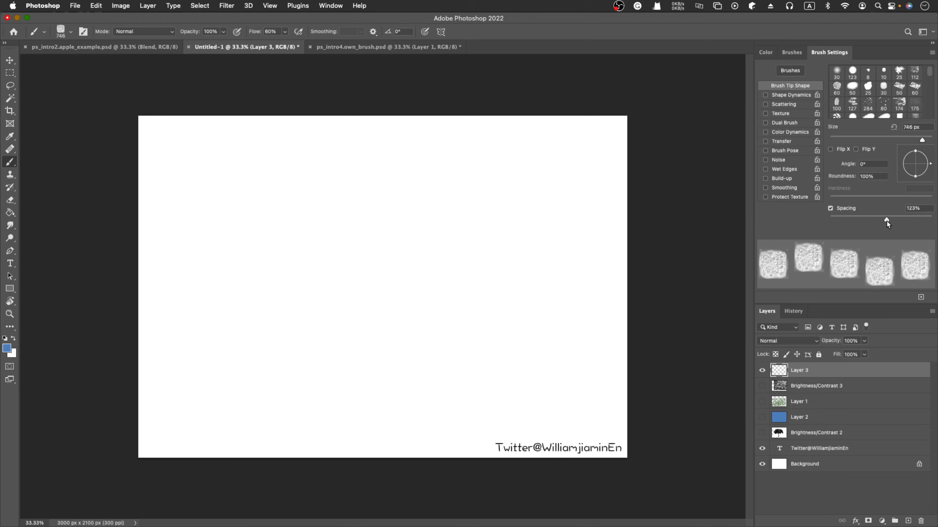
# - Test the dirt brush with two separate blue stamps on Layer 3 and undo both
pyautogui.click(375, 204)
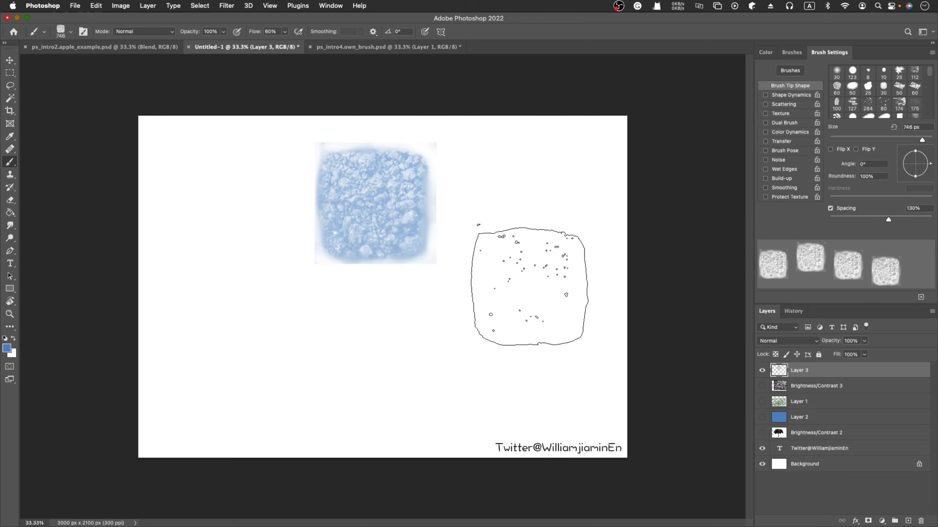
pyautogui.click(260, 310)
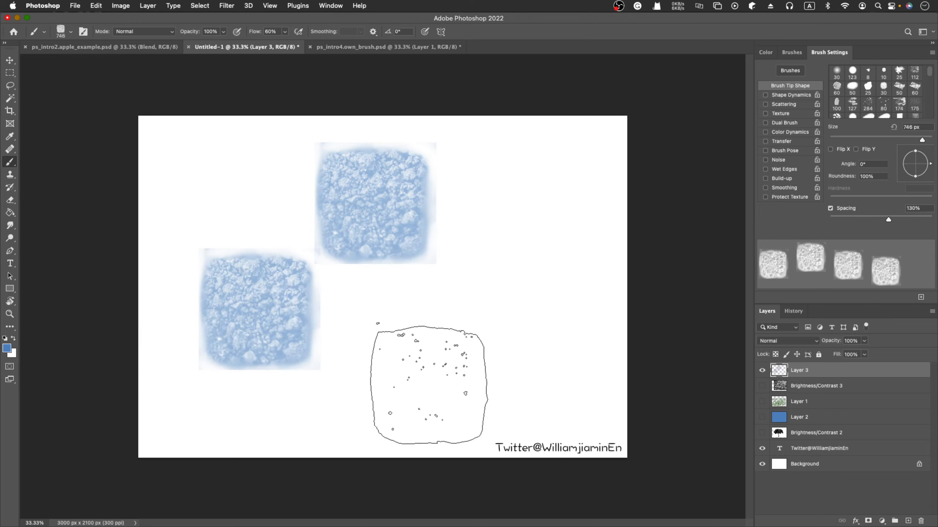
pyautogui.press('super+z')
pyautogui.press('super+z')
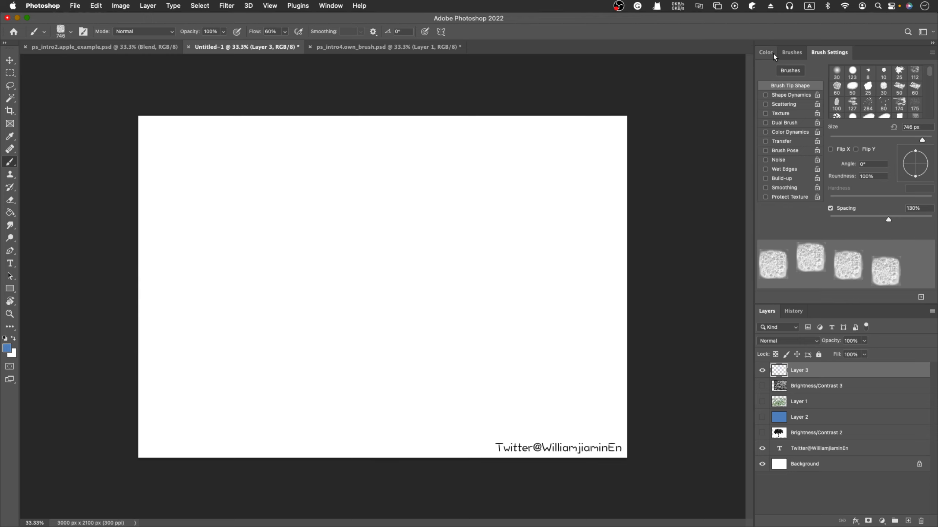
# - Change the foreground colour to a dark orange-brown
pyautogui.click(776, 53)
pyautogui.click(772, 56)
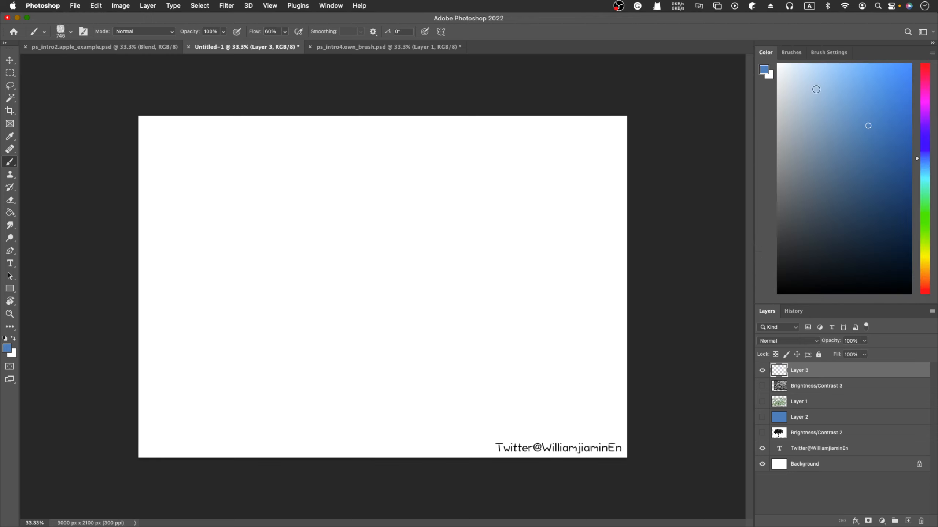
pyautogui.click(925, 278)
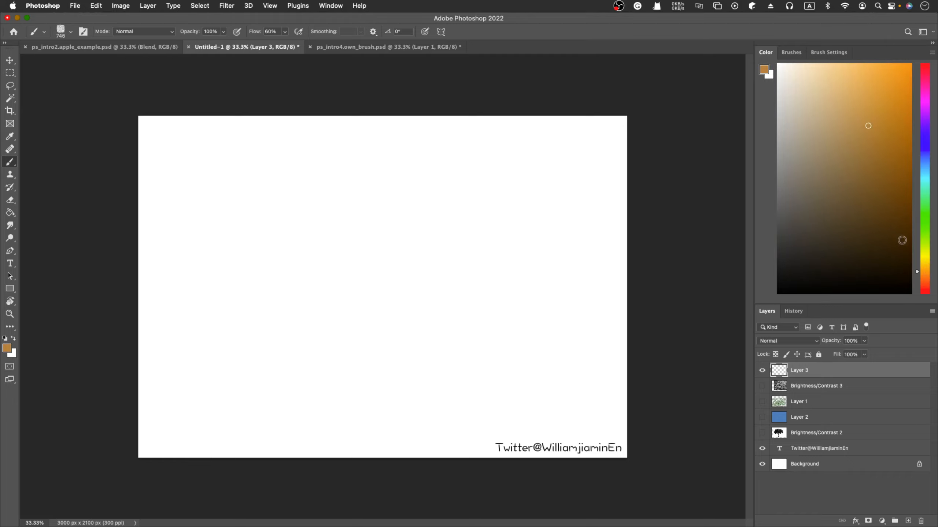
pyautogui.click(926, 281)
pyautogui.click(881, 241)
# - Stamp two brown soil squares as a test, and shift the foreground colour to a more saturated dark brown
pyautogui.click(548, 284)
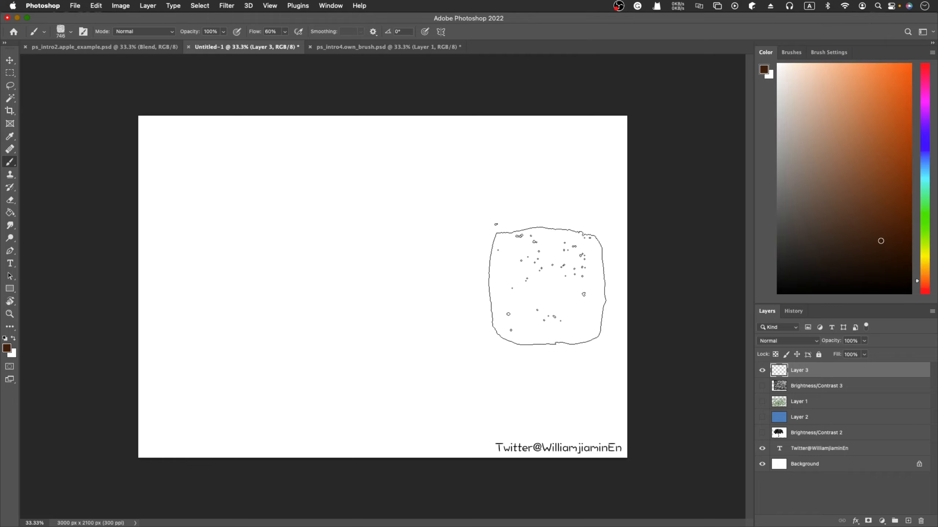
pyautogui.click(413, 336)
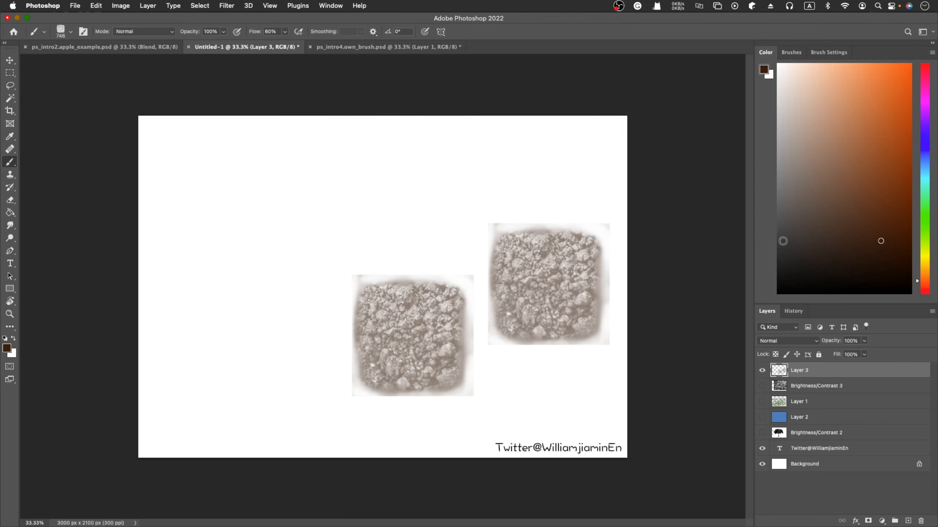
pyautogui.moveTo(880, 241); pyautogui.dragTo(910, 239)
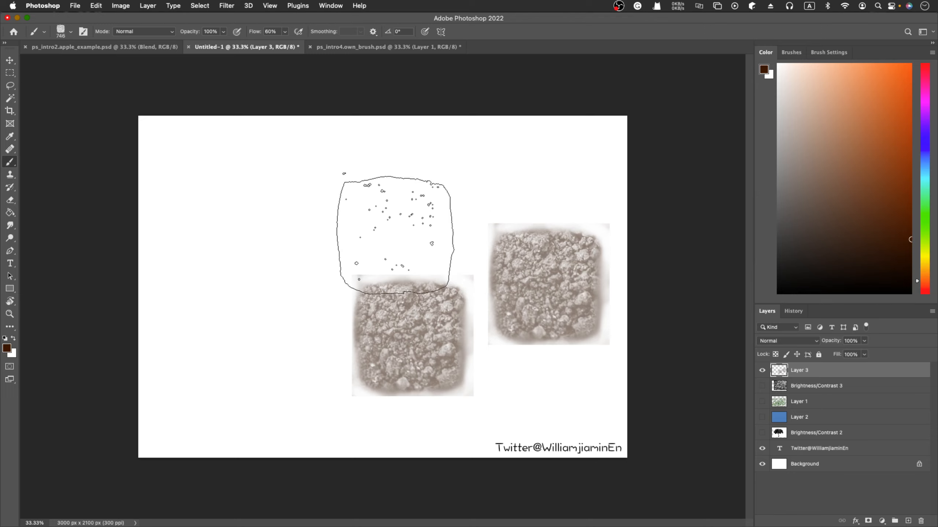
# - Stamp six more soil squares in the richer brown across the canvas, overlapping some of them
pyautogui.click(369, 229)
pyautogui.click(257, 298)
pyautogui.click(245, 348)
pyautogui.click(340, 370)
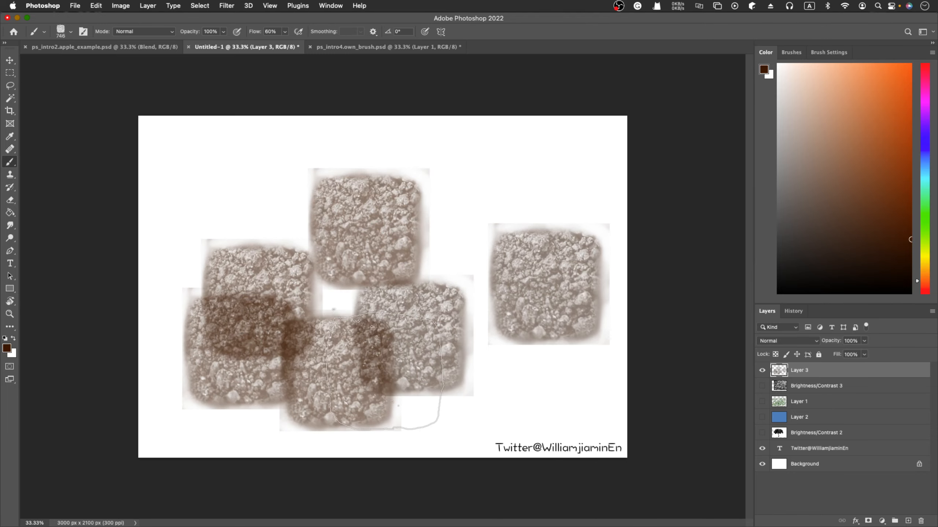
pyautogui.click(504, 383)
pyautogui.click(496, 284)
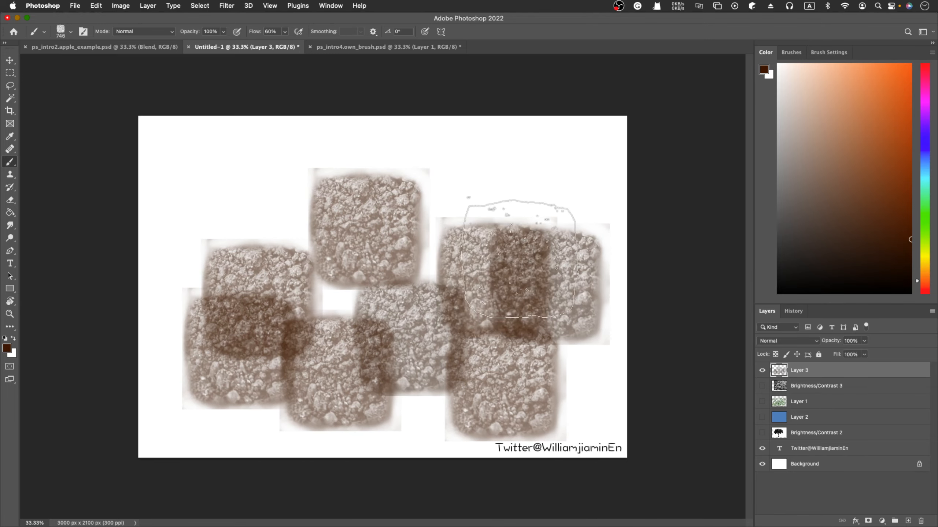
# - Undo all the brown test stamps on Layer 3
pyautogui.press('super+z')
pyautogui.press('super+z')
pyautogui.press('super+z')
pyautogui.press('super+z')
pyautogui.press('super+z')
pyautogui.press('super+z')
pyautogui.press('super+z')
pyautogui.press('super+z')
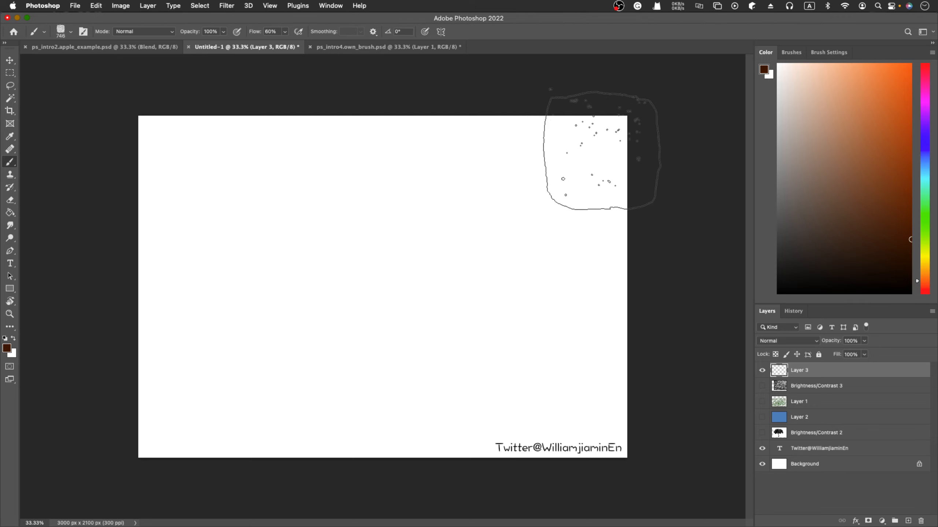
# - Enable Transfer for the dirt brush, keeping opacity controlled by Pen Pressure with a 75% minimum
pyautogui.click(791, 53)
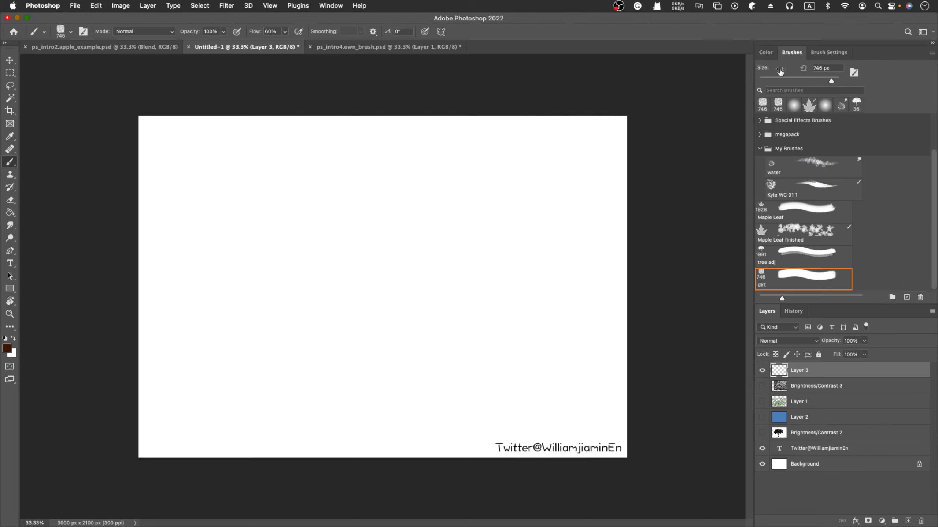
pyautogui.click(824, 53)
pyautogui.click(782, 142)
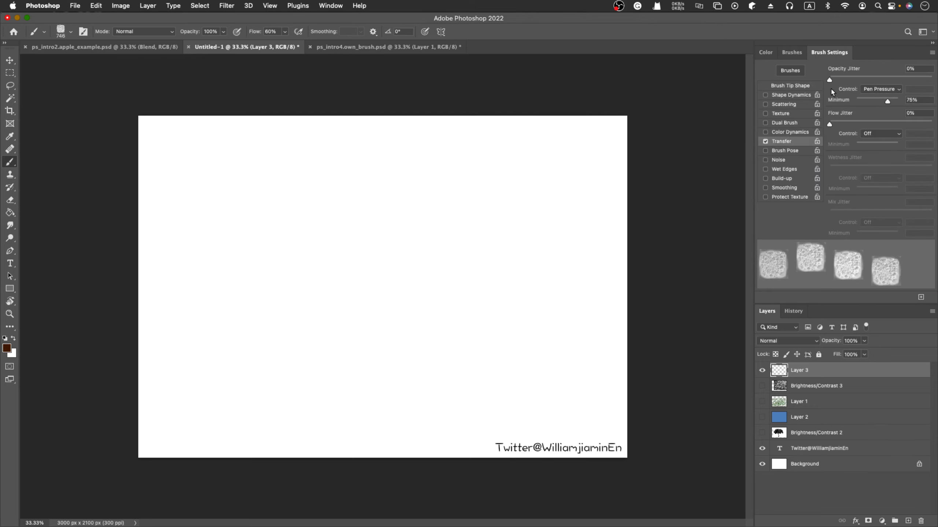
# - Test the Transfer setting with six soil stamps at varying pressure and a horizontal stroke across the lower canvas
pyautogui.click(458, 240)
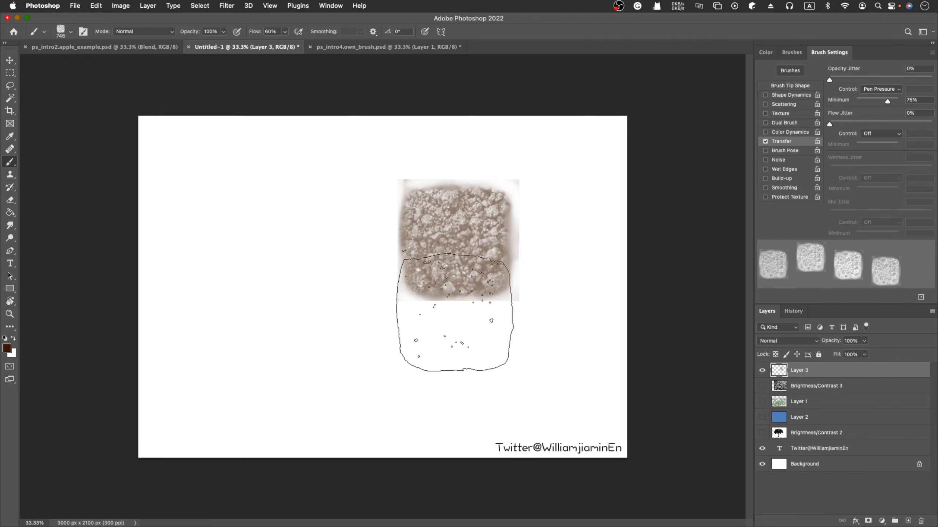
pyautogui.click(233, 244)
pyautogui.click(286, 287)
pyautogui.click(318, 357)
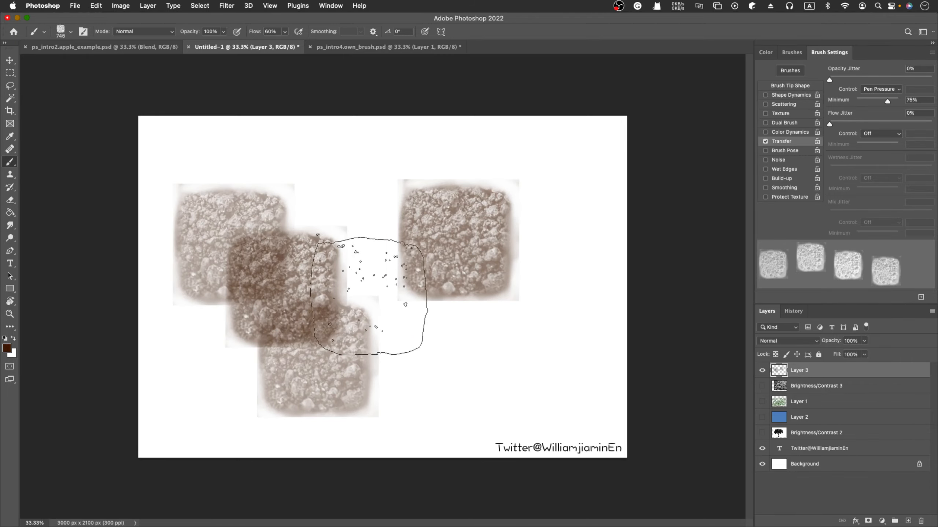
pyautogui.click(361, 362)
pyautogui.click(444, 345)
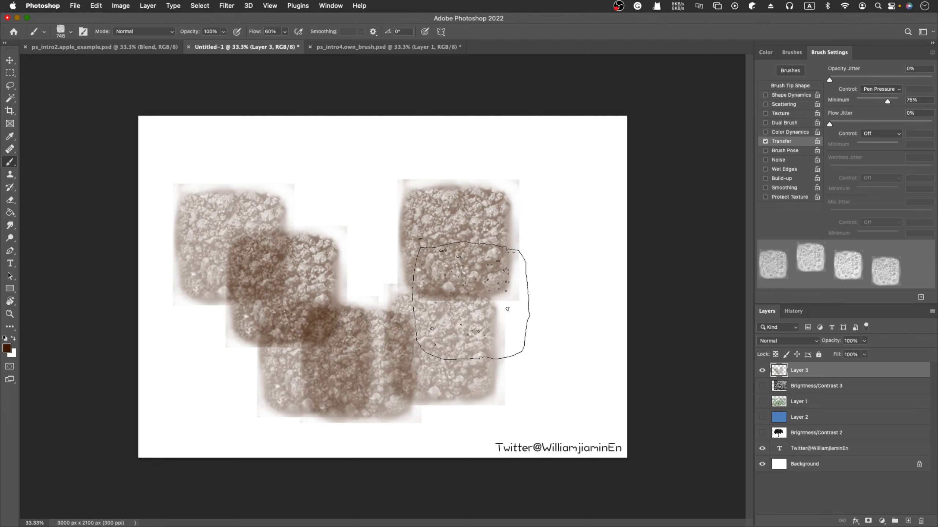
pyautogui.moveTo(375, 374)
pyautogui.mouseDown()
pyautogui.moveTo(391, 363)
pyautogui.moveTo(427, 352)
pyautogui.moveTo(489, 374)
pyautogui.moveTo(546, 365)
pyautogui.mouseUp()
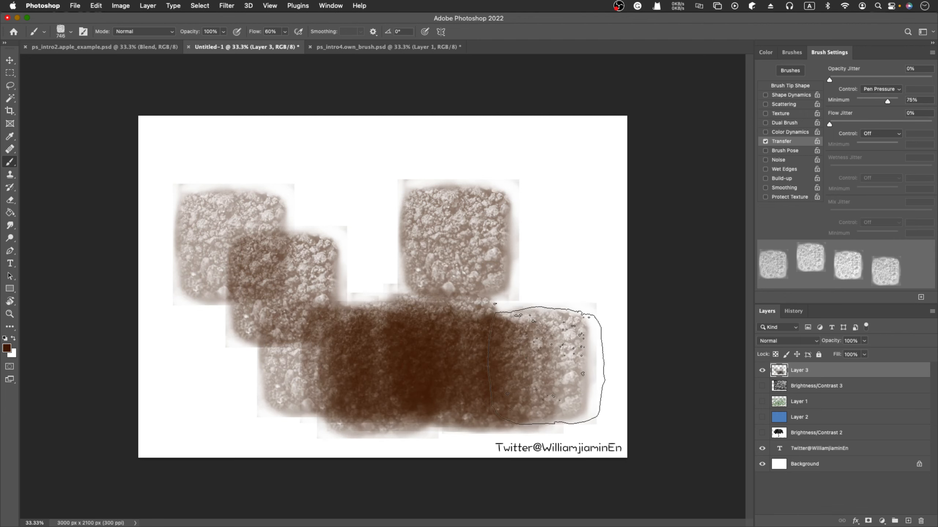
# - Undo the Transfer test stroke and all its stamps so that Layer 3 is empty
pyautogui.press('super+z')
pyautogui.press('super+z')
pyautogui.press('super+z')
pyautogui.press('super+z')
pyautogui.press('super+z')
pyautogui.press('super+z')
pyautogui.press('super+z')
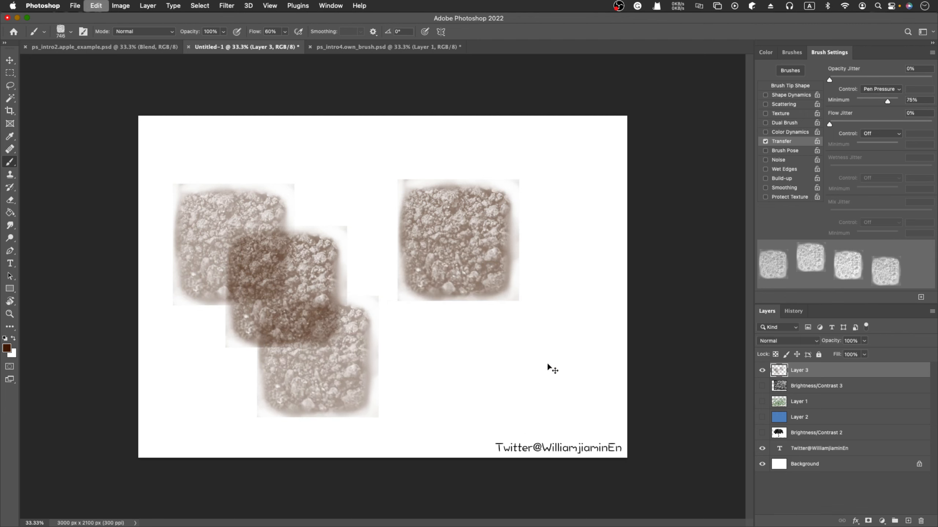
pyautogui.press('super+z')
pyautogui.press('super+z')
pyautogui.press('super+z')
pyautogui.press('super+z')
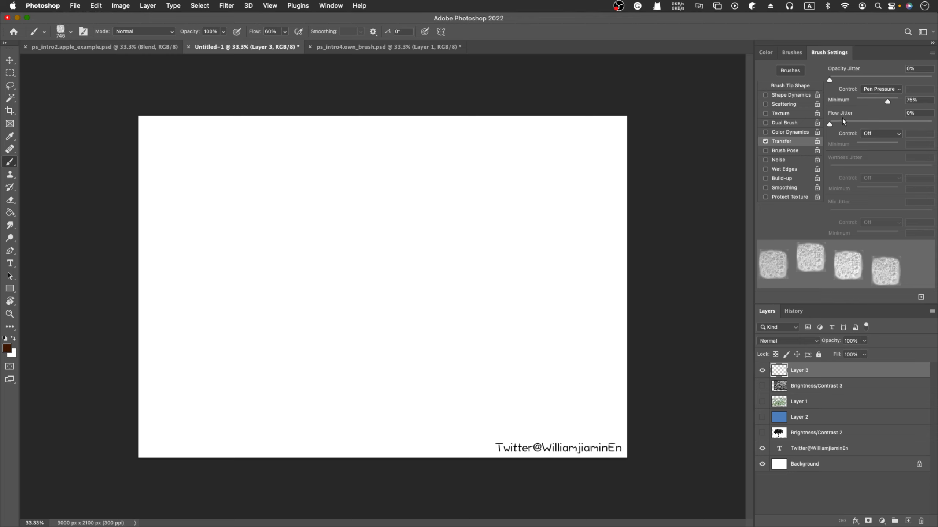
# - Enable Shape Dynamics for the dirt brush and set its Size Jitter to 65%
pyautogui.click(784, 95)
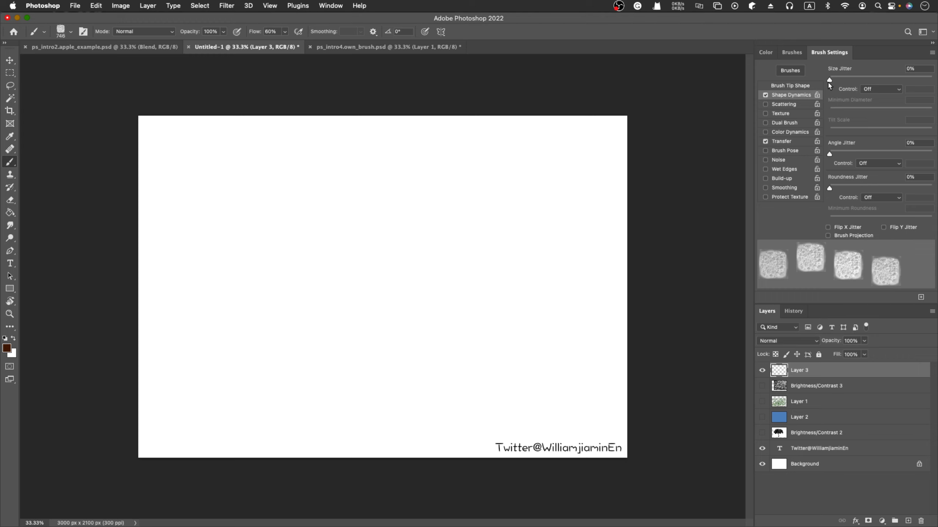
pyautogui.moveTo(829, 84); pyautogui.dragTo(898, 85)
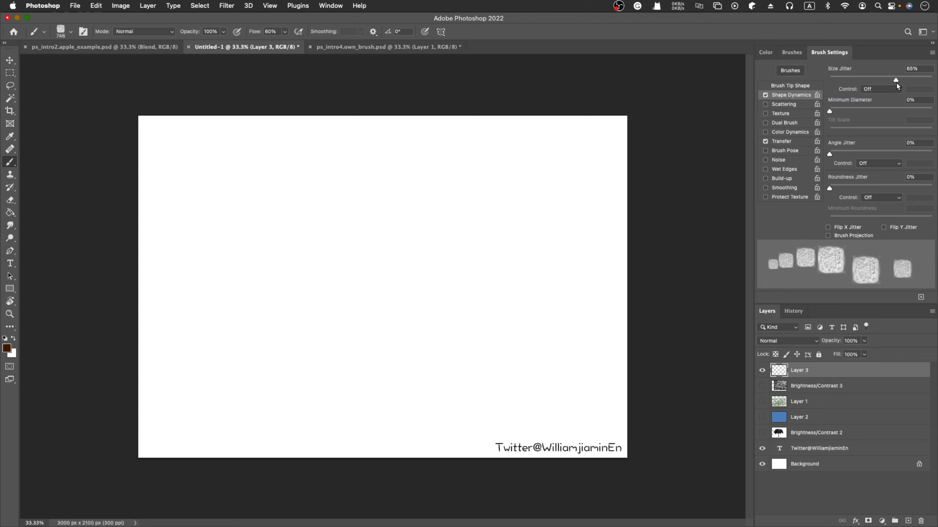
# - Set the dirt brush's Minimum Diameter to 19% and its Angle Jitter to 51%
pyautogui.moveTo(829, 112); pyautogui.dragTo(849, 112)
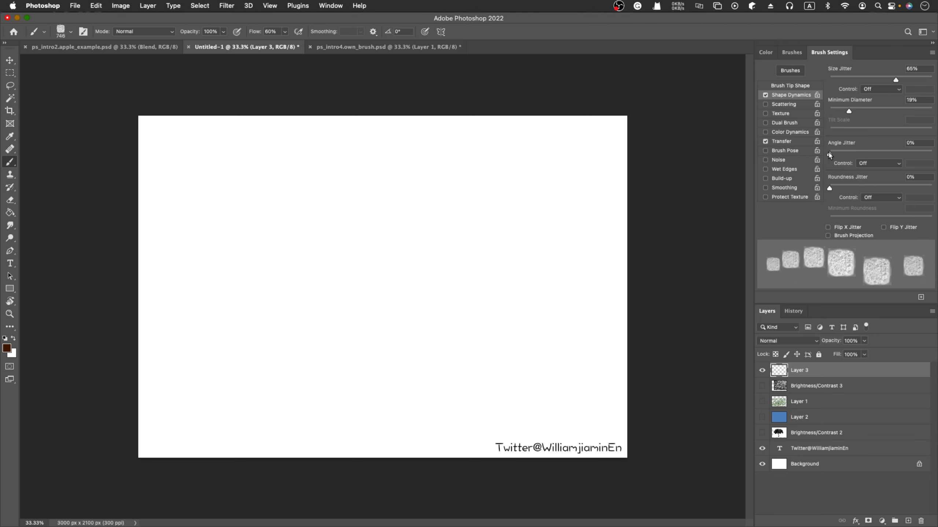
pyautogui.moveTo(830, 155); pyautogui.dragTo(884, 156)
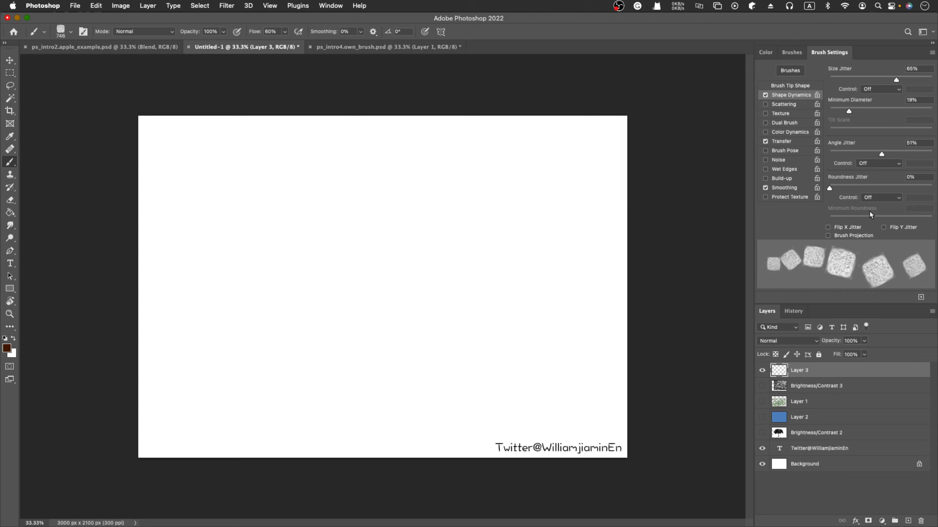
# - Enable Scattering for the dirt brush with Scatter at 286%, Count at 6 and Count Jitter at 18%
pyautogui.click(785, 105)
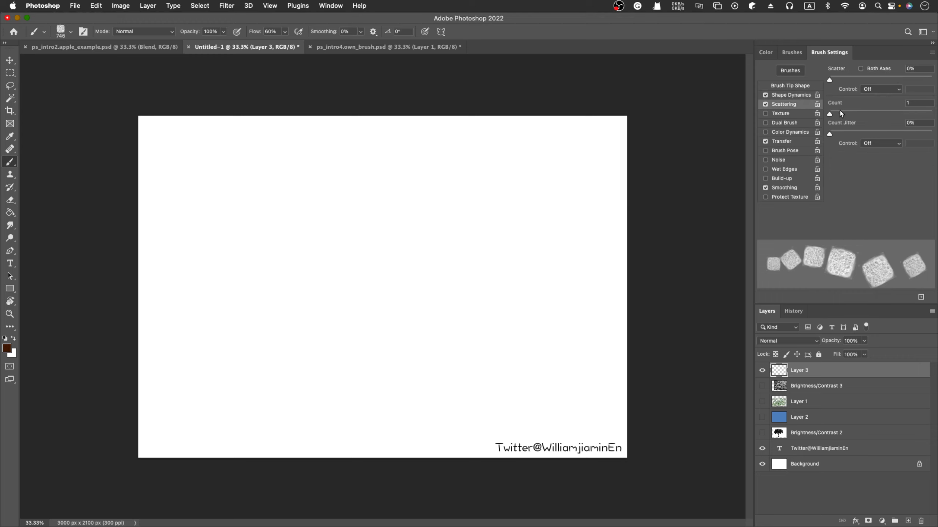
pyautogui.moveTo(830, 80); pyautogui.dragTo(845, 80)
pyautogui.moveTo(833, 117)
pyautogui.mouseDown()
pyautogui.moveTo(849, 118)
pyautogui.moveTo(843, 134)
pyautogui.mouseUp()
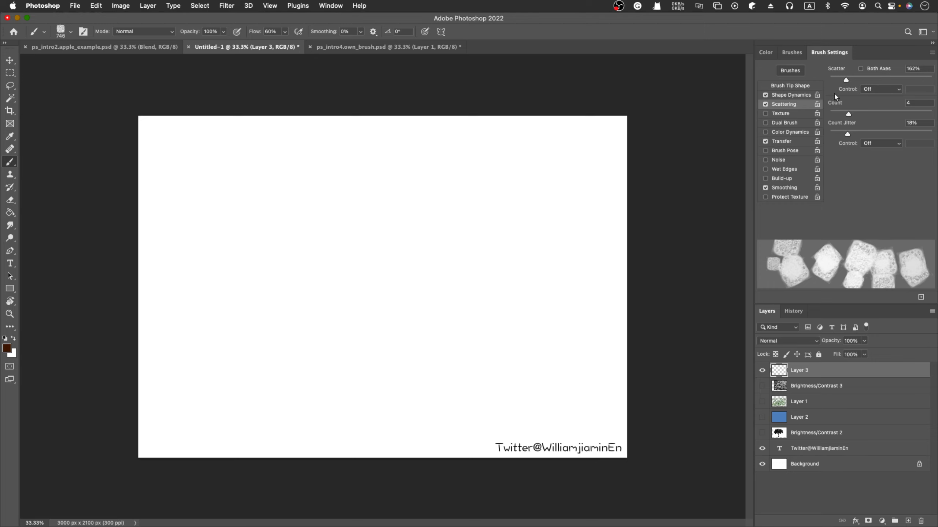
pyautogui.moveTo(847, 84)
pyautogui.mouseDown()
pyautogui.moveTo(860, 85)
pyautogui.moveTo(861, 115)
pyautogui.mouseUp()
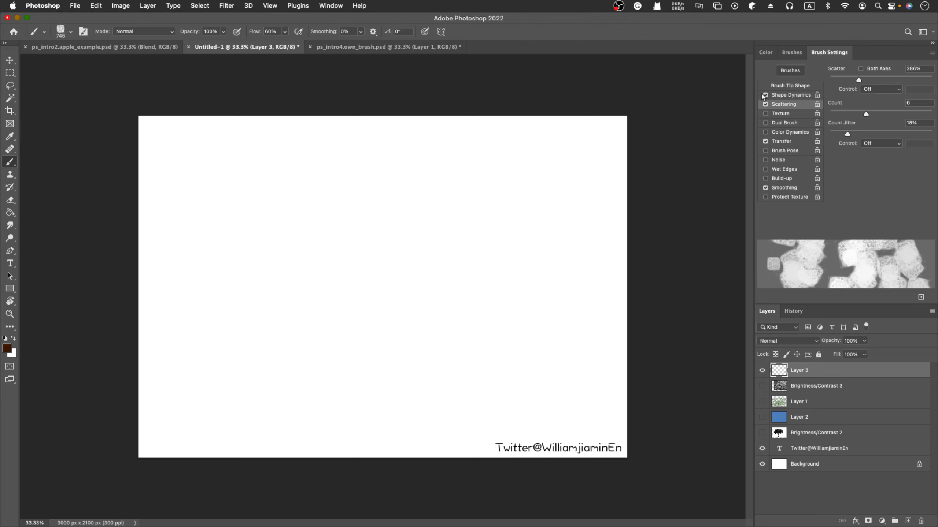
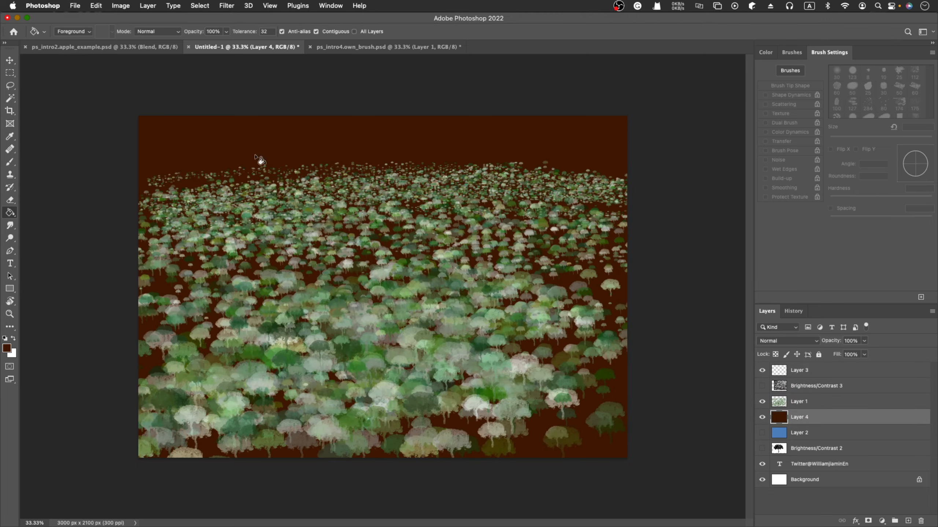
# - Switch back to the dirt brush and enable its Color Dynamics
pyautogui.press('b')
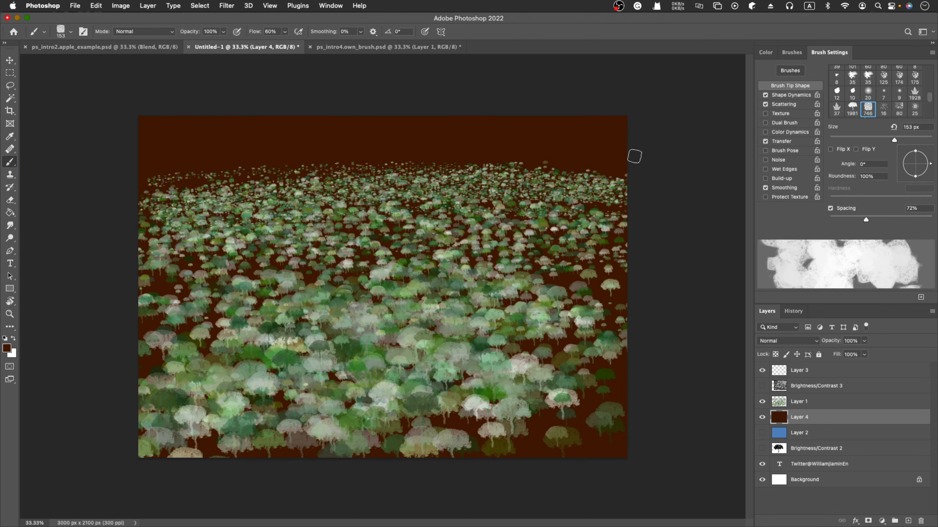
pyautogui.click(791, 52)
pyautogui.click(765, 52)
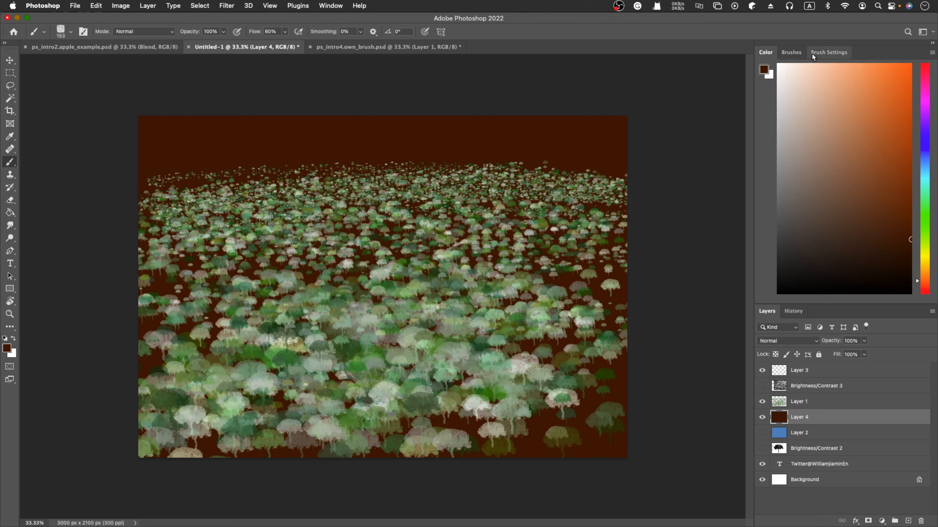
pyautogui.click(828, 52)
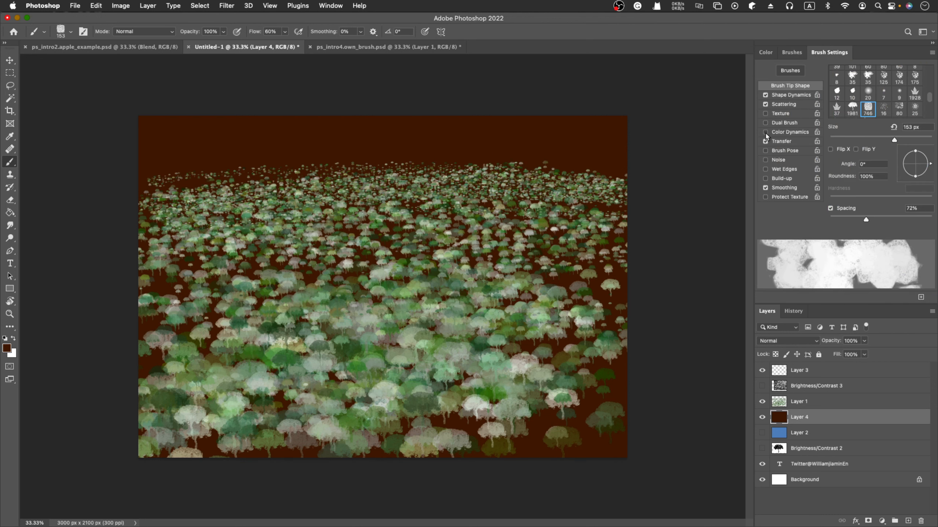
pyautogui.click(790, 132)
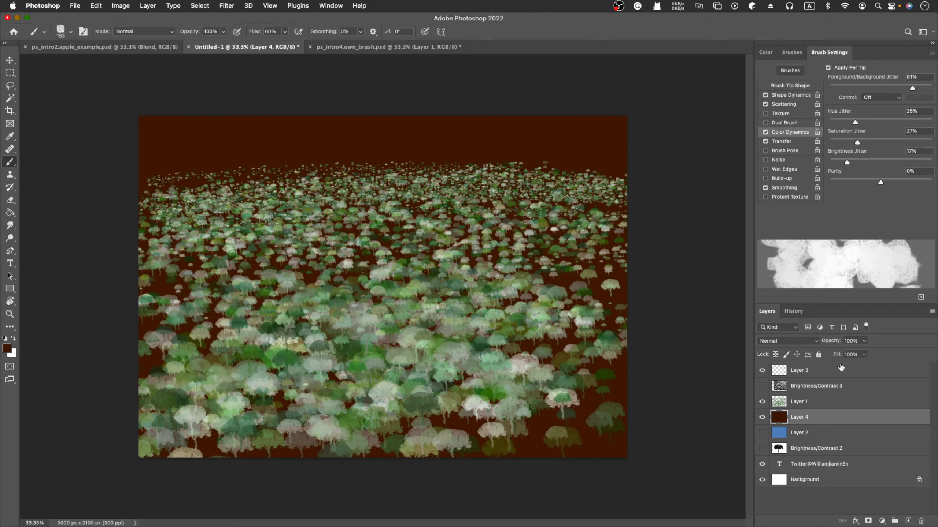
# - Lower the opacity of the brown Layer 4 to about 53% and add a new empty layer above it
pyautogui.click(862, 340)
pyautogui.moveTo(860, 339); pyautogui.dragTo(840, 355)
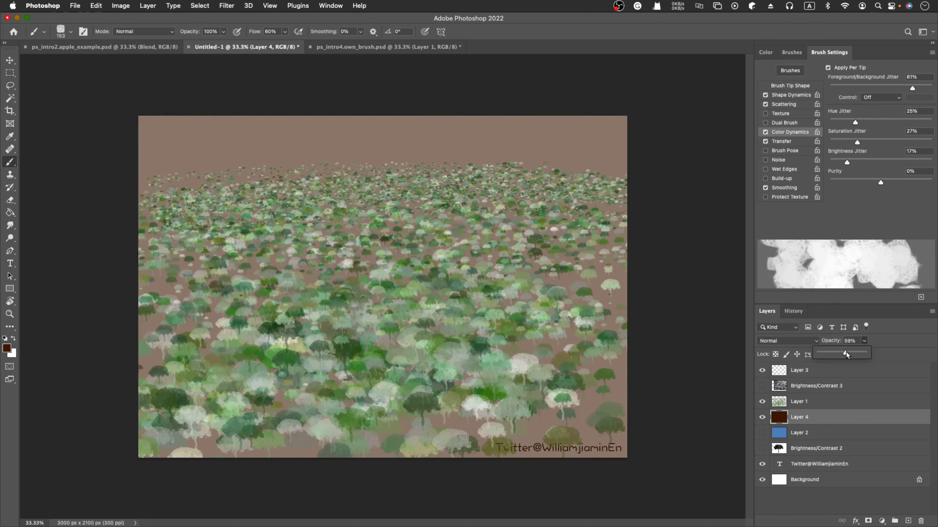
pyautogui.moveTo(847, 355); pyautogui.dragTo(844, 355)
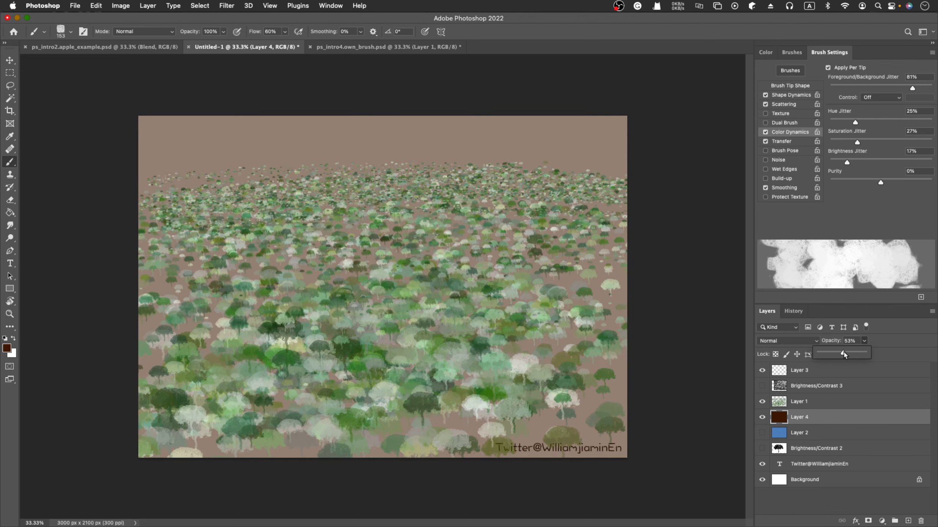
pyautogui.click(907, 521)
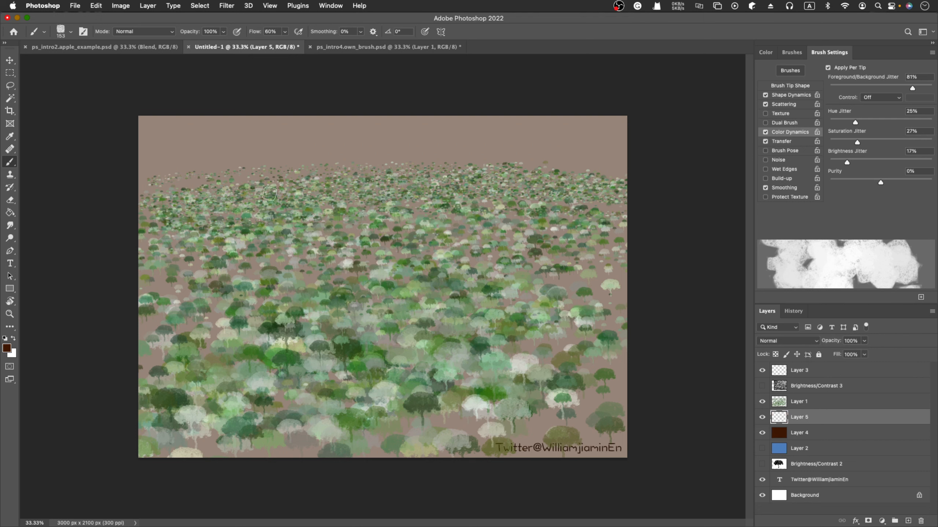
# - Try the color-varied dirt brush in a band across the area above the trees on Layer 5, and undo the strokes
pyautogui.moveTo(154, 197)
pyautogui.mouseDown()
pyautogui.moveTo(192, 158)
pyautogui.moveTo(255, 144)
pyautogui.moveTo(318, 141)
pyautogui.moveTo(165, 168)
pyautogui.moveTo(554, 140)
pyautogui.moveTo(185, 174)
pyautogui.moveTo(517, 162)
pyautogui.moveTo(272, 168)
pyautogui.moveTo(590, 198)
pyautogui.moveTo(179, 200)
pyautogui.moveTo(453, 228)
pyautogui.mouseUp()
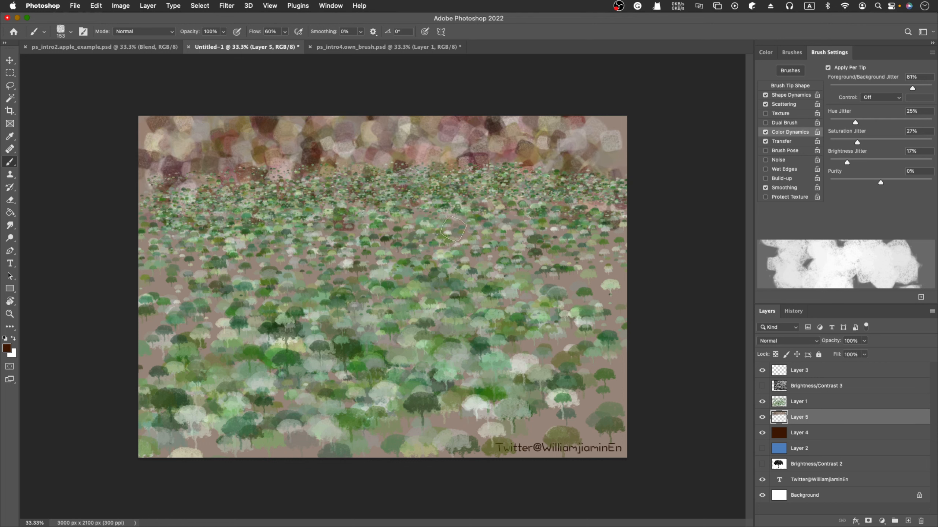
pyautogui.hotkey('ctrl', 'z')
pyautogui.hotkey('ctrl', 'z')
pyautogui.hotkey('ctrl', 'z')
pyautogui.hotkey('ctrl', 'z')
pyautogui.hotkey('ctrl', 'z')
pyautogui.hotkey('ctrl', 'z')
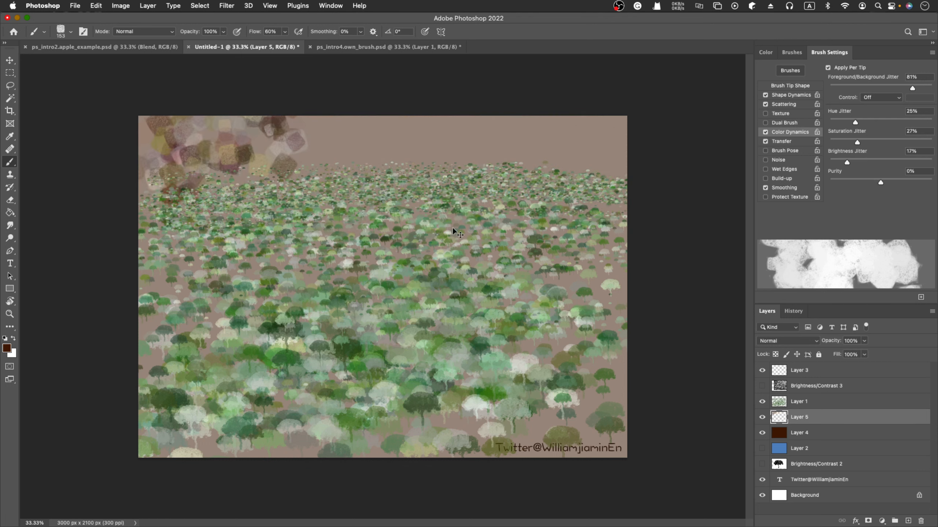
pyautogui.hotkey('ctrl', 'z')
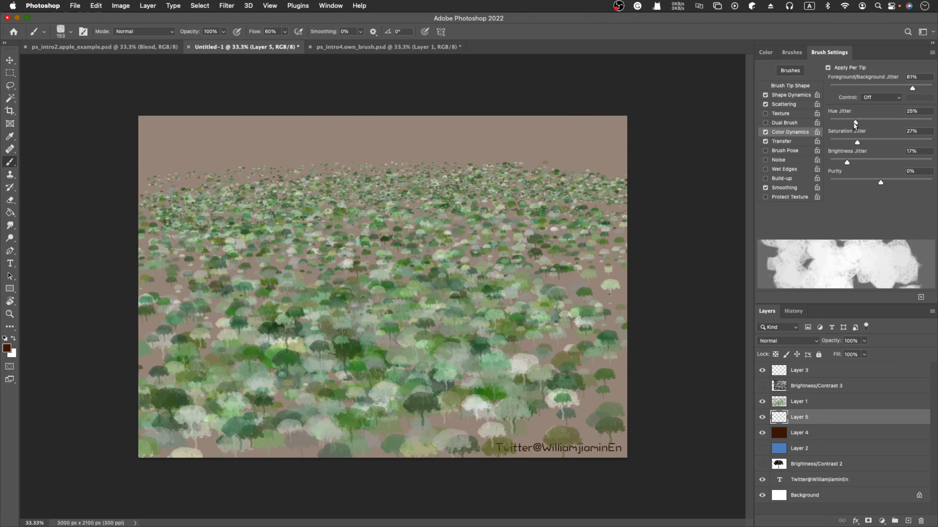
# - Reduce the brush's Hue Jitter to 0% and Saturation Jitter to 11%, painting a trial stroke above the trees between the changes
pyautogui.moveTo(855, 125); pyautogui.dragTo(823, 128)
pyautogui.moveTo(206, 144)
pyautogui.mouseDown()
pyautogui.moveTo(480, 137)
pyautogui.moveTo(425, 144)
pyautogui.moveTo(533, 174)
pyautogui.mouseUp()
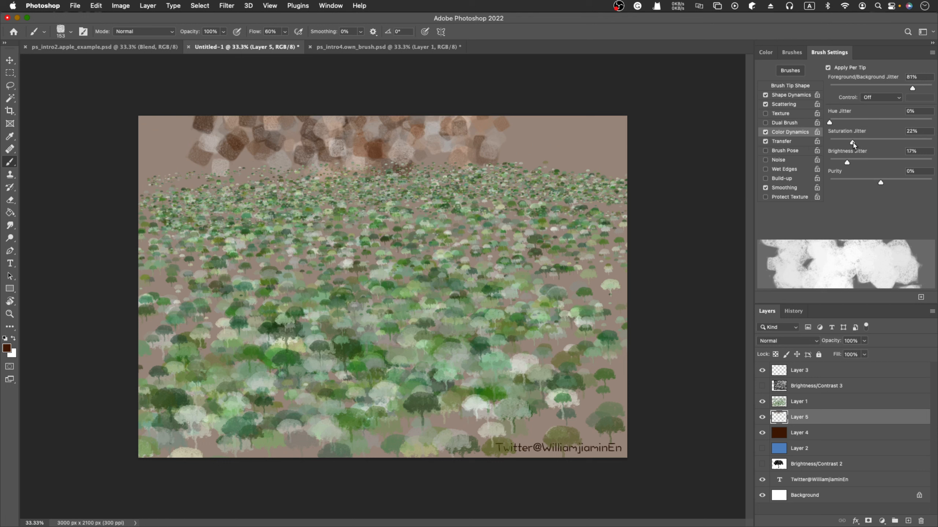
pyautogui.moveTo(851, 145); pyautogui.dragTo(846, 145)
# - Paint color-varied soil over the whole canvas on Layer 5, and replace the painted layer with an empty one
pyautogui.moveTo(561, 164)
pyautogui.mouseDown()
pyautogui.moveTo(601, 146)
pyautogui.moveTo(560, 178)
pyautogui.moveTo(580, 184)
pyautogui.moveTo(584, 235)
pyautogui.moveTo(557, 306)
pyautogui.moveTo(582, 344)
pyautogui.moveTo(608, 347)
pyautogui.moveTo(589, 390)
pyautogui.moveTo(601, 418)
pyautogui.moveTo(612, 420)
pyautogui.moveTo(585, 443)
pyautogui.mouseUp()
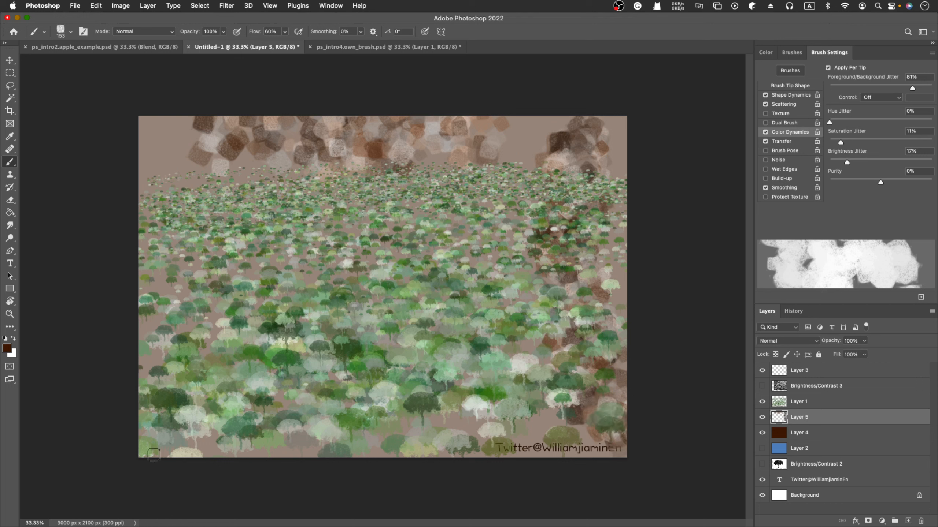
pyautogui.moveTo(153, 456)
pyautogui.mouseDown()
pyautogui.moveTo(477, 435)
pyautogui.moveTo(657, 437)
pyautogui.mouseUp()
pyautogui.moveTo(139, 436)
pyautogui.mouseDown()
pyautogui.moveTo(400, 413)
pyautogui.moveTo(610, 411)
pyautogui.moveTo(128, 407)
pyautogui.moveTo(403, 371)
pyautogui.moveTo(621, 371)
pyautogui.moveTo(141, 373)
pyautogui.moveTo(436, 338)
pyautogui.moveTo(631, 336)
pyautogui.moveTo(326, 326)
pyautogui.moveTo(156, 333)
pyautogui.moveTo(602, 303)
pyautogui.moveTo(262, 295)
pyautogui.moveTo(226, 284)
pyautogui.moveTo(588, 267)
pyautogui.moveTo(227, 265)
pyautogui.moveTo(229, 256)
pyautogui.moveTo(548, 230)
pyautogui.moveTo(177, 234)
pyautogui.moveTo(321, 211)
pyautogui.moveTo(614, 210)
pyautogui.moveTo(239, 218)
pyautogui.moveTo(225, 195)
pyautogui.moveTo(473, 176)
pyautogui.moveTo(183, 174)
pyautogui.moveTo(325, 162)
pyautogui.mouseUp()
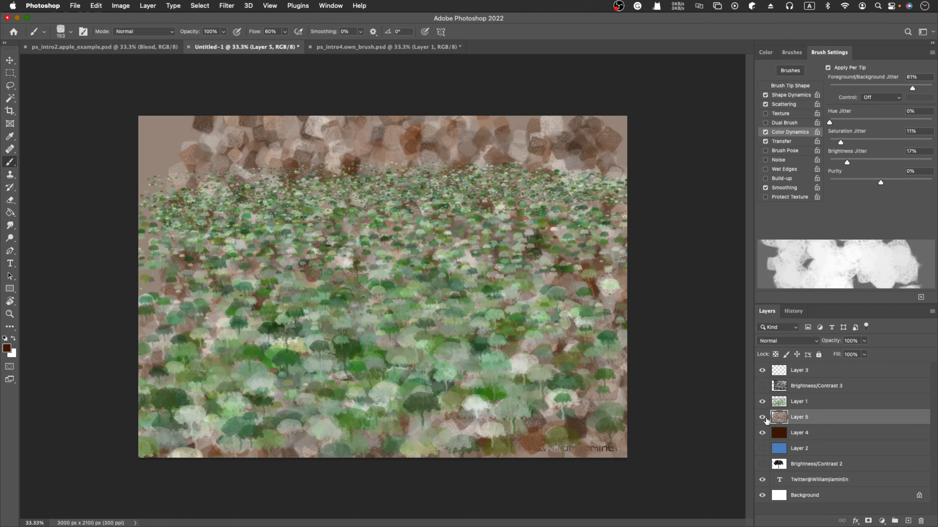
pyautogui.moveTo(804, 422)
pyautogui.mouseDown()
pyautogui.moveTo(879, 495)
pyautogui.moveTo(919, 519)
pyautogui.mouseUp()
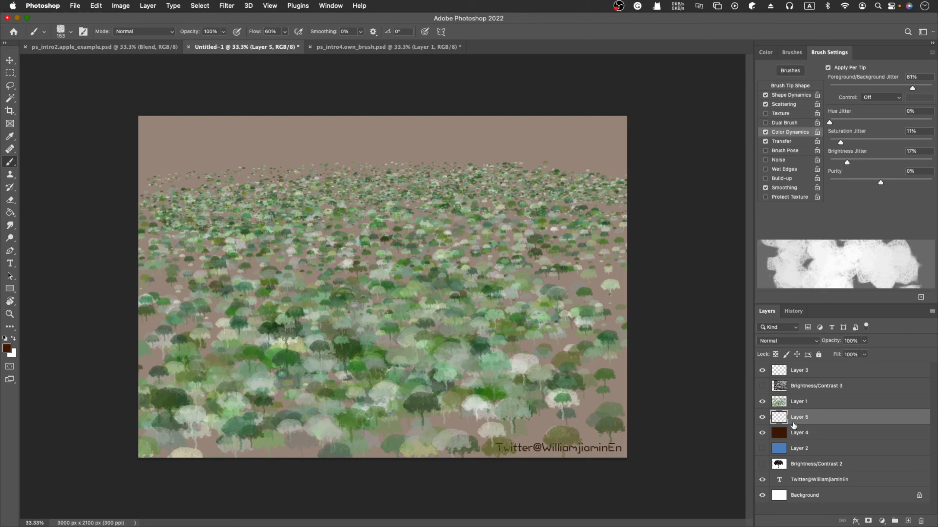
# - Try a short soil stroke in the canvas's upper-left corner, undo it, and turn off Color Dynamics for the brush
pyautogui.moveTo(152, 130)
pyautogui.mouseDown()
pyautogui.moveTo(177, 142)
pyautogui.moveTo(240, 136)
pyautogui.mouseUp()
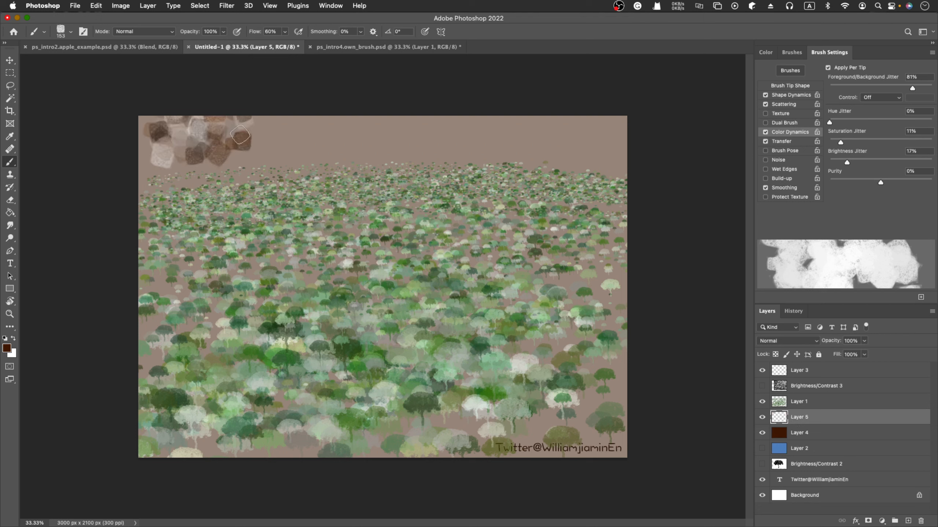
pyautogui.press('super+z')
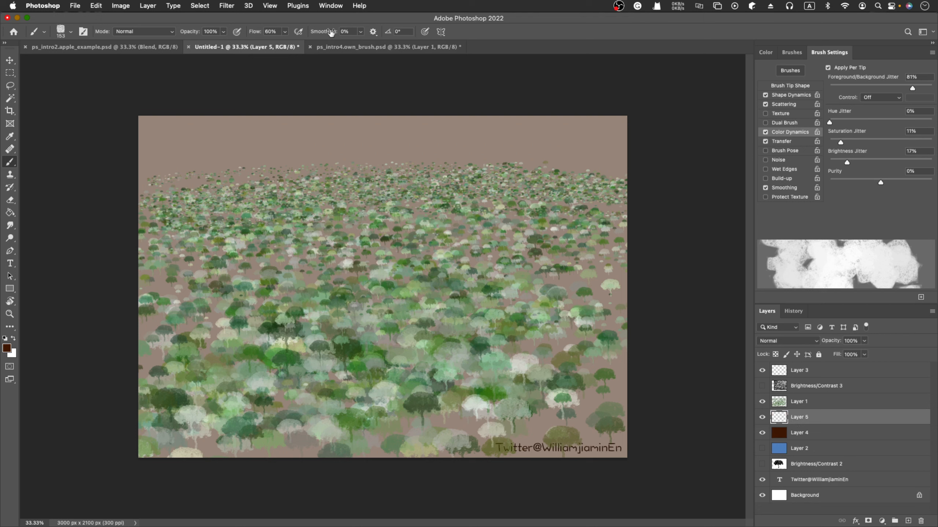
pyautogui.click(764, 133)
# - Paint plain dark brown soil over the entire canvas on Layer 5 in horizontal strokes from top to bottom, filling remaining gaps
pyautogui.moveTo(155, 140)
pyautogui.mouseDown()
pyautogui.moveTo(244, 114)
pyautogui.moveTo(166, 136)
pyautogui.moveTo(482, 123)
pyautogui.moveTo(170, 150)
pyautogui.moveTo(401, 126)
pyautogui.moveTo(624, 153)
pyautogui.mouseUp()
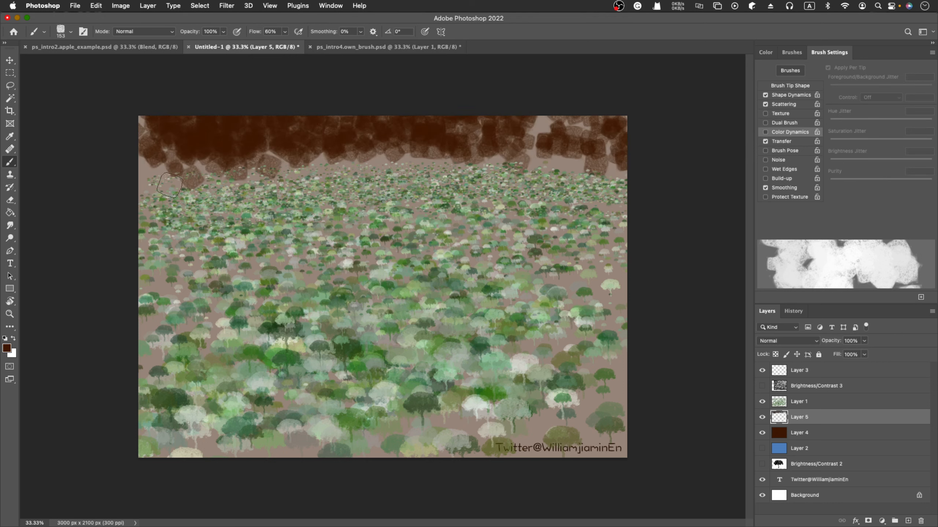
pyautogui.moveTo(166, 185)
pyautogui.mouseDown()
pyautogui.moveTo(465, 173)
pyautogui.moveTo(306, 187)
pyautogui.moveTo(166, 221)
pyautogui.moveTo(443, 159)
pyautogui.moveTo(644, 153)
pyautogui.mouseUp()
pyautogui.moveTo(172, 239); pyautogui.dragTo(624, 236)
pyautogui.moveTo(158, 269); pyautogui.dragTo(642, 257)
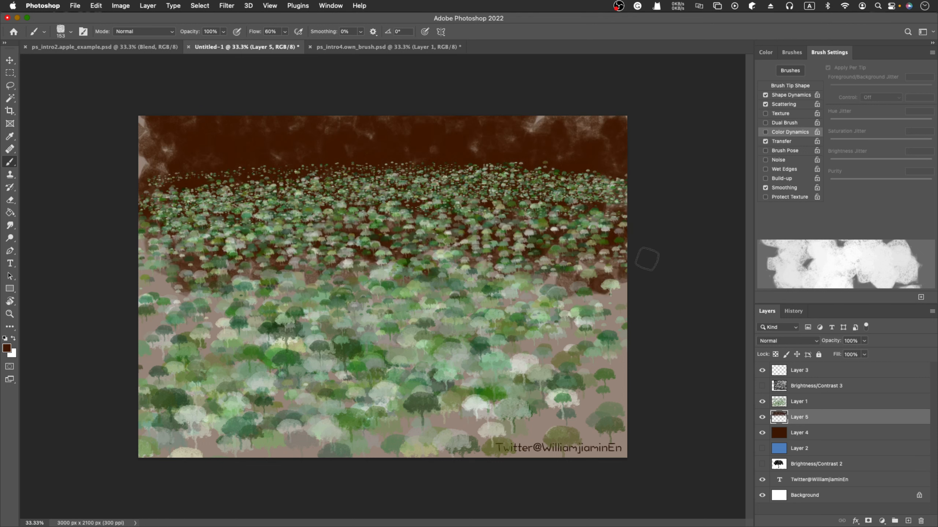
pyautogui.moveTo(192, 295); pyautogui.dragTo(654, 291)
pyautogui.moveTo(234, 321); pyautogui.dragTo(624, 329)
pyautogui.moveTo(147, 344)
pyautogui.mouseDown()
pyautogui.moveTo(332, 362)
pyautogui.moveTo(623, 369)
pyautogui.mouseUp()
pyautogui.moveTo(177, 406); pyautogui.dragTo(608, 381)
pyautogui.moveTo(181, 436)
pyautogui.mouseDown()
pyautogui.moveTo(291, 439)
pyautogui.moveTo(606, 417)
pyautogui.moveTo(626, 440)
pyautogui.mouseUp()
pyautogui.moveTo(140, 442)
pyautogui.mouseDown()
pyautogui.moveTo(227, 441)
pyautogui.moveTo(166, 356)
pyautogui.moveTo(157, 404)
pyautogui.moveTo(157, 284)
pyautogui.moveTo(175, 213)
pyautogui.moveTo(166, 370)
pyautogui.moveTo(157, 130)
pyautogui.mouseUp()
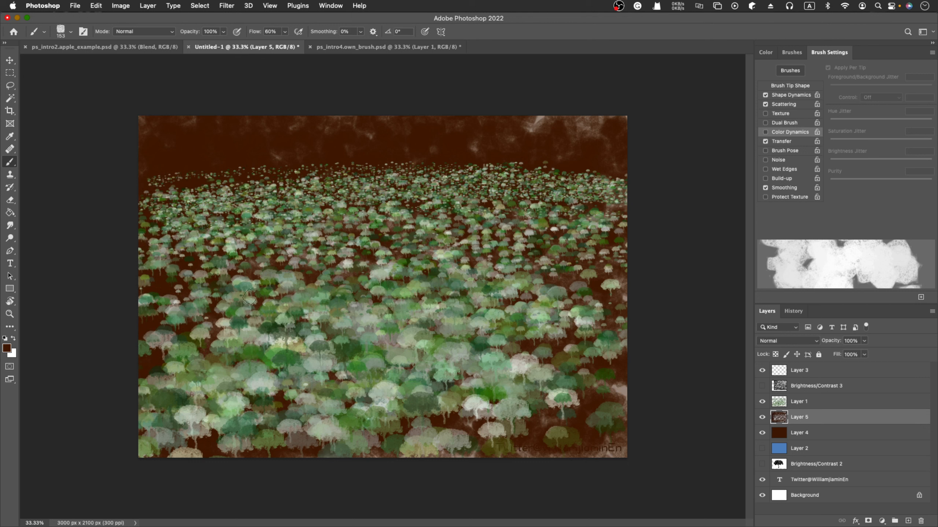
pyautogui.moveTo(403, 297)
pyautogui.mouseDown()
pyautogui.moveTo(543, 419)
pyautogui.moveTo(627, 385)
pyautogui.moveTo(642, 147)
pyautogui.moveTo(570, 153)
pyautogui.moveTo(512, 141)
pyautogui.mouseUp()
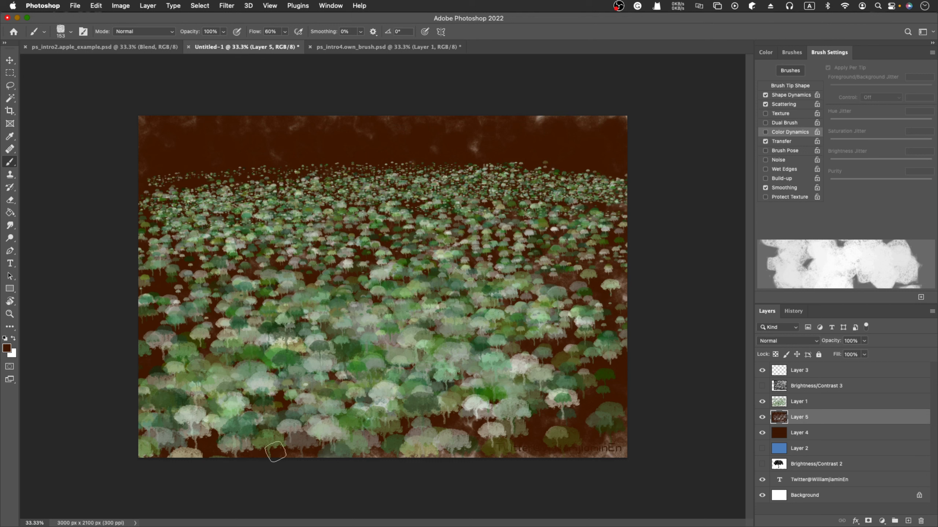
pyautogui.moveTo(351, 452)
pyautogui.mouseDown()
pyautogui.moveTo(554, 451)
pyautogui.moveTo(606, 440)
pyautogui.mouseUp()
# - Undo all the dark brown soil strokes so that Layer 5 is empty
pyautogui.press('super+z')
pyautogui.press('super+z')
pyautogui.press('super+z')
pyautogui.press('super+z')
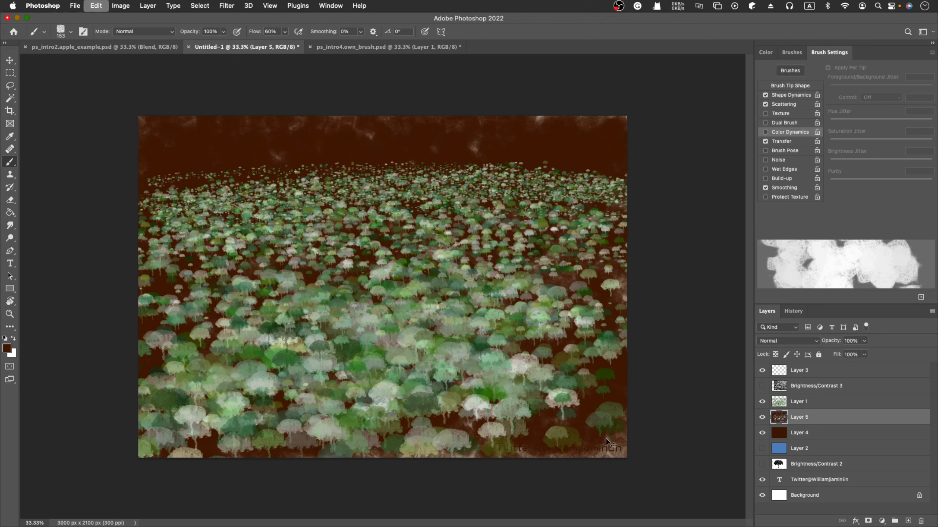
pyautogui.press('super+z')
pyautogui.press('super+z')
pyautogui.press('super+z')
pyautogui.press('super+z')
pyautogui.press('super+z')
pyautogui.press('super+z')
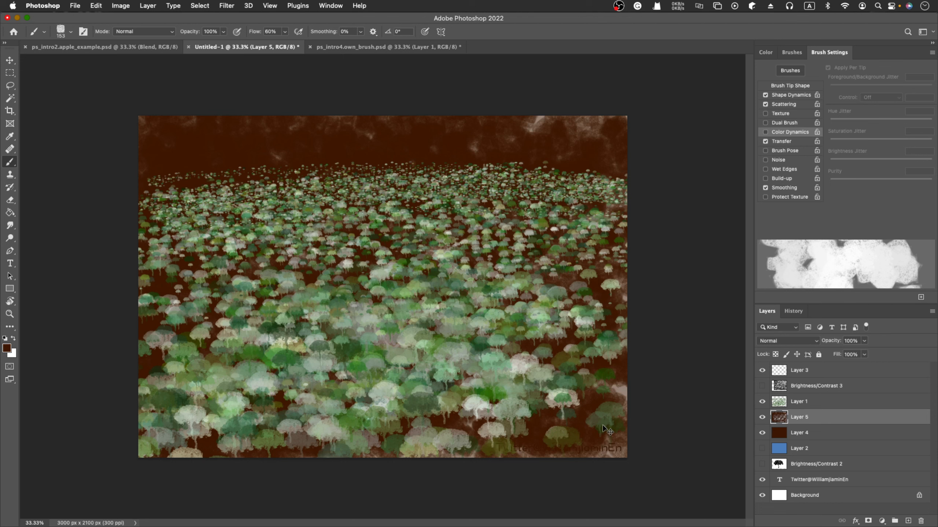
pyautogui.press('super+z')
pyautogui.press('super+z')
pyautogui.press('super+z')
pyautogui.press('super+z')
pyautogui.press('super+z')
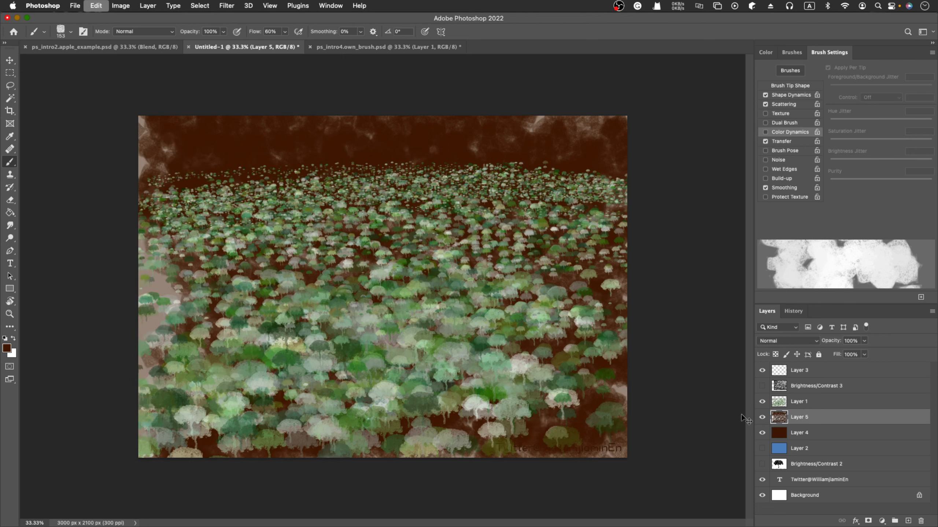
pyautogui.press('super+z')
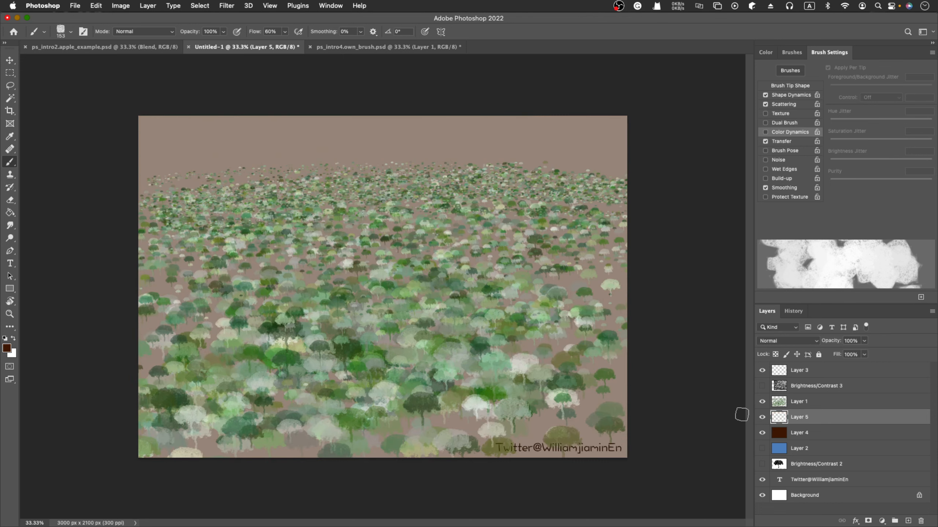
# - Reduce the dirt brush size to 54 px, try it with a short stroke above the trees, and undo that stroke
pyautogui.click(70, 31)
pyautogui.moveTo(88, 61); pyautogui.dragTo(77, 62)
pyautogui.moveTo(174, 148)
pyautogui.mouseDown()
pyautogui.moveTo(227, 134)
pyautogui.moveTo(200, 161)
pyautogui.moveTo(265, 143)
pyautogui.mouseUp()
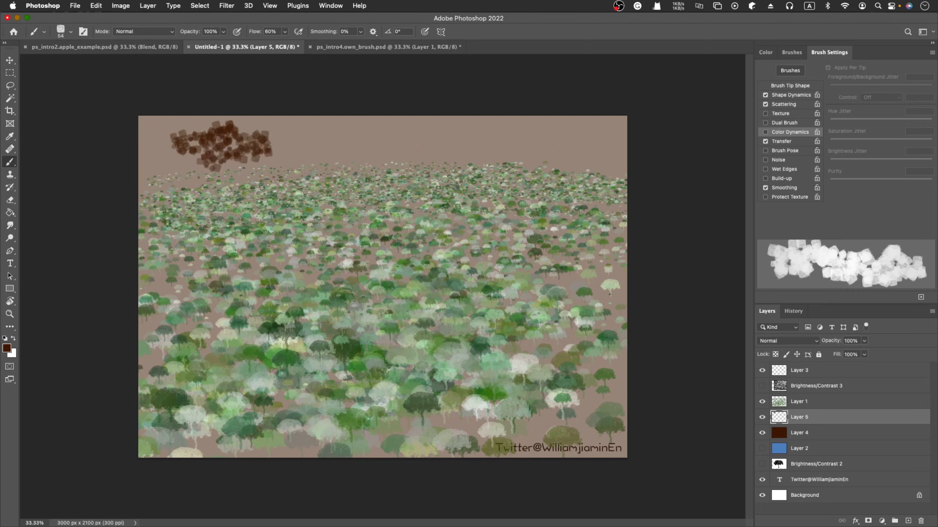
pyautogui.press('super+z')
pyautogui.press('super+z')
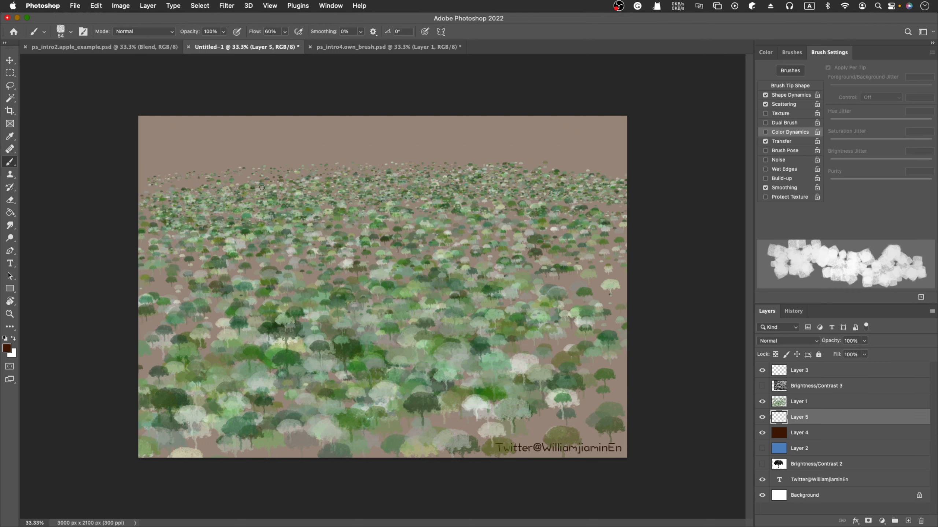
# - Paint dark brown soil on Layer 5 in horizontal strokes behind the trees, working upward from the canvas's bottom edge
pyautogui.moveTo(145, 447)
pyautogui.mouseDown()
pyautogui.moveTo(423, 431)
pyautogui.moveTo(381, 444)
pyautogui.moveTo(575, 436)
pyautogui.moveTo(396, 451)
pyautogui.moveTo(518, 447)
pyautogui.mouseUp()
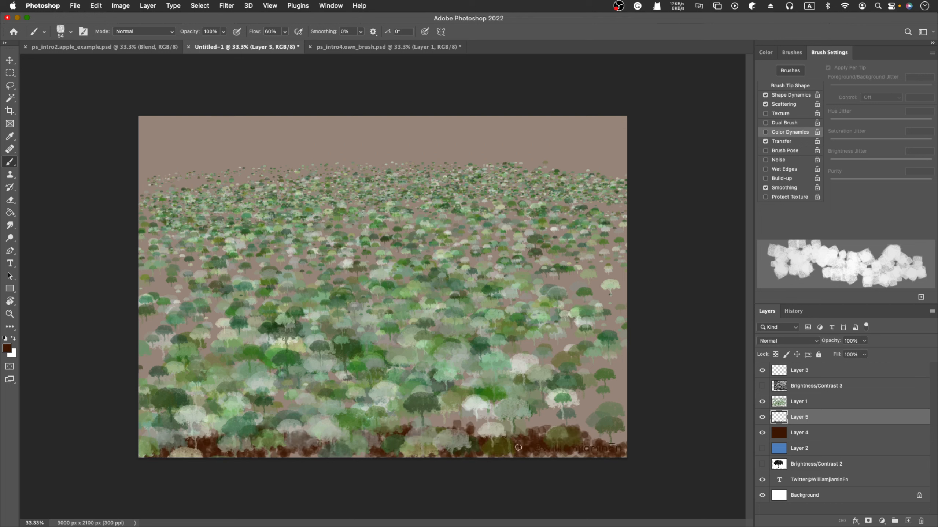
pyautogui.moveTo(144, 432)
pyautogui.mouseDown()
pyautogui.moveTo(356, 415)
pyautogui.moveTo(667, 412)
pyautogui.mouseUp()
pyautogui.moveTo(147, 409); pyautogui.dragTo(667, 385)
pyautogui.moveTo(169, 422); pyautogui.dragTo(633, 408)
pyautogui.moveTo(142, 388); pyautogui.dragTo(639, 364)
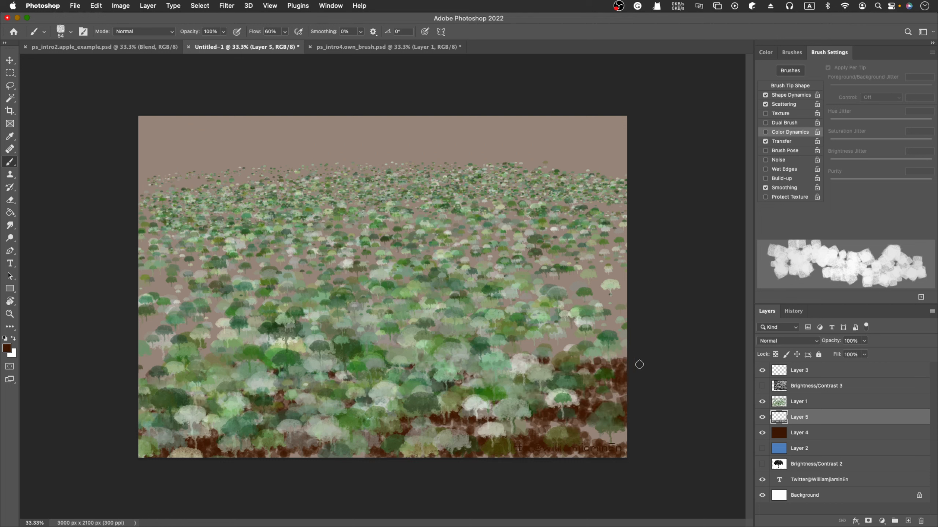
pyautogui.moveTo(141, 362); pyautogui.dragTo(540, 338)
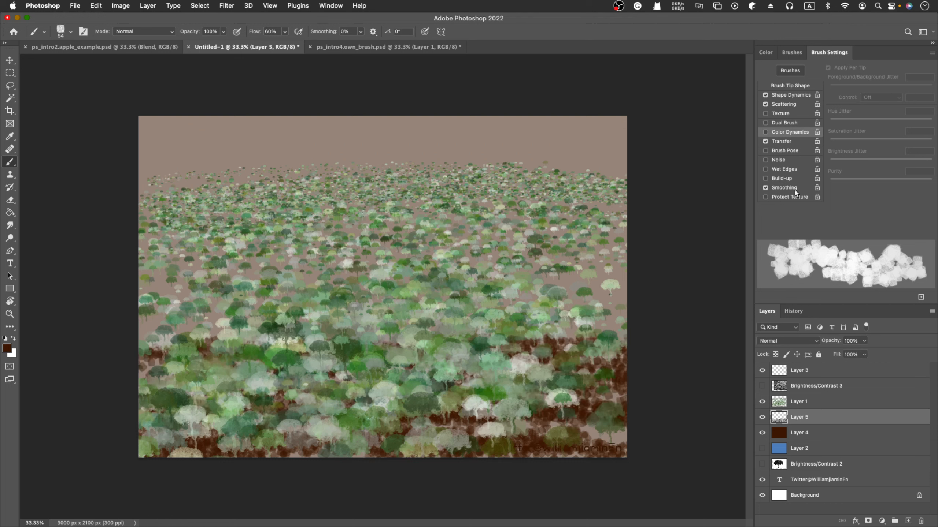
# - Continue the dark brown soil on Layer 5 behind the trees in full-width strokes from mid-canvas up to the farthest tree rows
pyautogui.moveTo(145, 344)
pyautogui.mouseDown()
pyautogui.moveTo(218, 331)
pyautogui.moveTo(649, 320)
pyautogui.mouseUp()
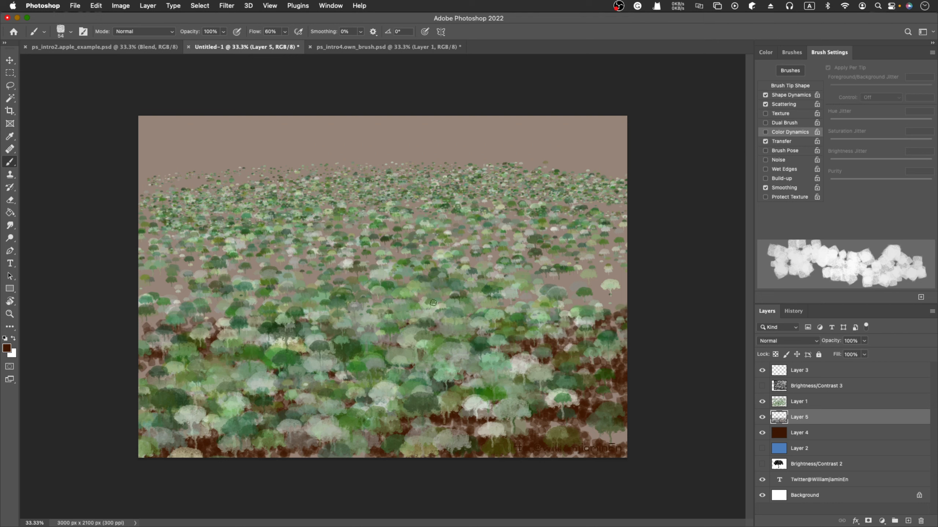
pyautogui.moveTo(140, 319); pyautogui.dragTo(650, 296)
pyautogui.moveTo(159, 292); pyautogui.dragTo(650, 275)
pyautogui.moveTo(173, 268); pyautogui.dragTo(635, 255)
pyautogui.moveTo(146, 245)
pyautogui.mouseDown()
pyautogui.moveTo(446, 226)
pyautogui.moveTo(641, 236)
pyautogui.moveTo(539, 207)
pyautogui.moveTo(643, 211)
pyautogui.mouseUp()
pyautogui.moveTo(140, 206); pyautogui.dragTo(642, 199)
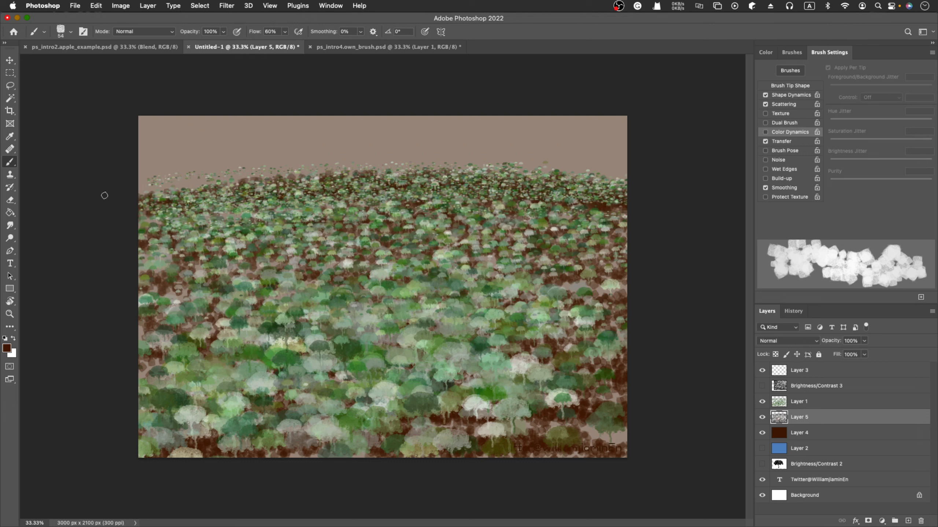
# - Paint dark brown soil across the empty area above the tree line, working up to the canvas's upper edge
pyautogui.moveTo(104, 195); pyautogui.dragTo(570, 157)
pyautogui.moveTo(187, 152); pyautogui.dragTo(597, 168)
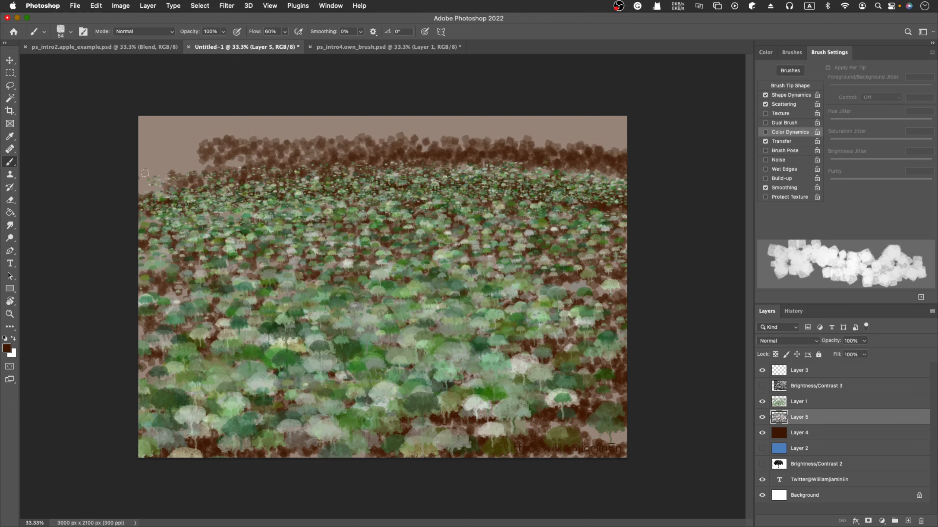
pyautogui.moveTo(144, 172); pyautogui.dragTo(365, 148)
pyautogui.moveTo(271, 147); pyautogui.dragTo(629, 148)
pyautogui.moveTo(241, 131); pyautogui.dragTo(623, 133)
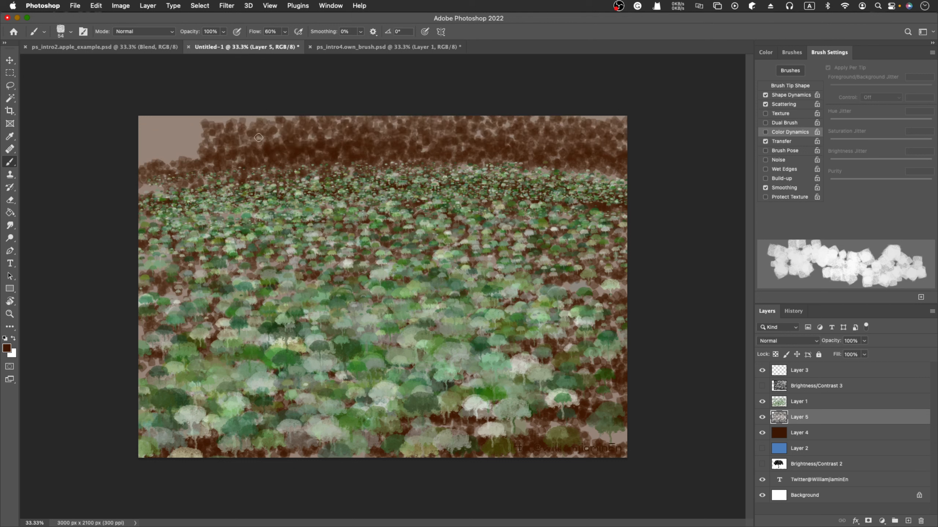
# - Fill the bare upper-left corner of the canvas with soil and thicken the thin patches above the tree line
pyautogui.moveTo(127, 137)
pyautogui.mouseDown()
pyautogui.moveTo(198, 120)
pyautogui.moveTo(155, 163)
pyautogui.moveTo(212, 150)
pyautogui.moveTo(174, 124)
pyautogui.moveTo(117, 210)
pyautogui.moveTo(144, 192)
pyautogui.mouseUp()
pyautogui.moveTo(531, 130); pyautogui.dragTo(628, 127)
pyautogui.moveTo(181, 126)
pyautogui.mouseDown()
pyautogui.moveTo(219, 114)
pyautogui.moveTo(624, 118)
pyautogui.mouseUp()
pyautogui.moveTo(243, 125); pyautogui.dragTo(624, 120)
pyautogui.moveTo(314, 129); pyautogui.dragTo(448, 120)
pyautogui.moveTo(279, 142)
pyautogui.mouseDown()
pyautogui.moveTo(238, 129)
pyautogui.moveTo(658, 130)
pyautogui.mouseUp()
pyautogui.moveTo(587, 153); pyautogui.dragTo(646, 174)
# - Go over the ground between the trees with a second pass of full-width soil strokes, from the far rows down to the foreground
pyautogui.moveTo(139, 218); pyautogui.dragTo(719, 181)
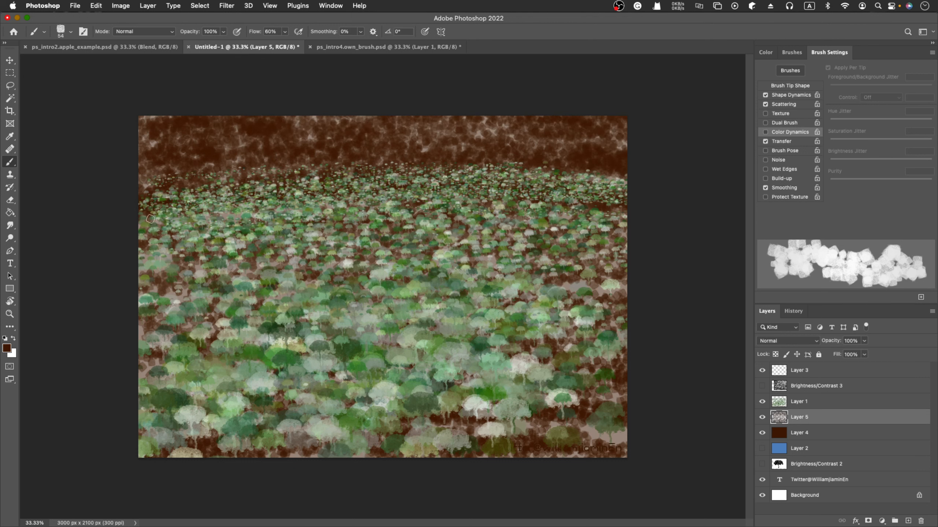
pyautogui.moveTo(150, 219)
pyautogui.mouseDown()
pyautogui.moveTo(687, 194)
pyautogui.moveTo(617, 199)
pyautogui.mouseUp()
pyautogui.moveTo(146, 303); pyautogui.dragTo(711, 266)
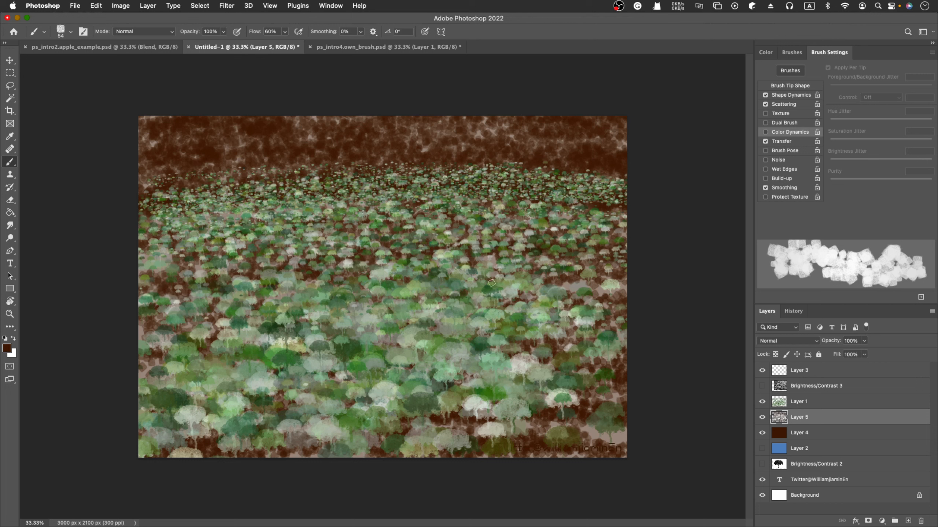
pyautogui.moveTo(144, 321); pyautogui.dragTo(658, 282)
pyautogui.moveTo(144, 341); pyautogui.dragTo(668, 298)
pyautogui.moveTo(144, 359); pyautogui.dragTo(695, 349)
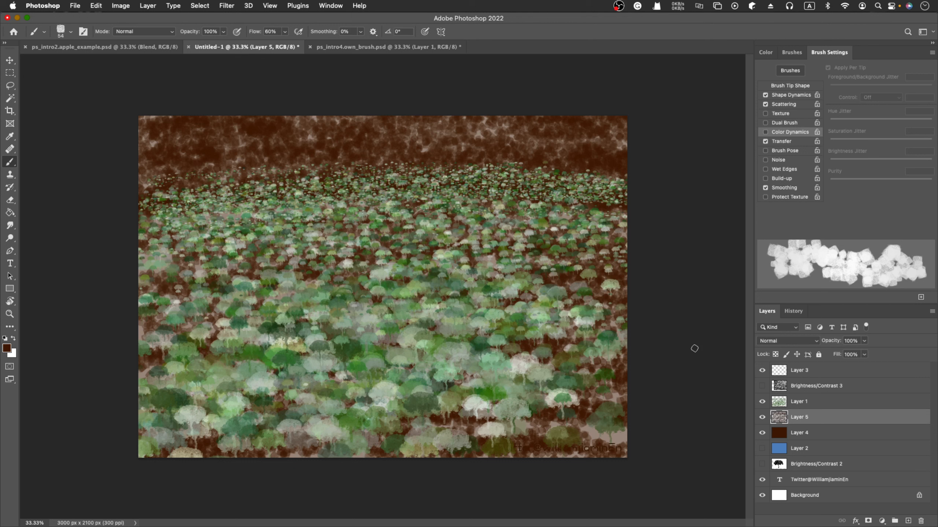
# - Fill the remaining bare patches of soil along the lower-right and left edges of the forest
pyautogui.moveTo(563, 421)
pyautogui.mouseDown()
pyautogui.moveTo(643, 425)
pyautogui.moveTo(609, 436)
pyautogui.mouseUp()
pyautogui.moveTo(589, 380); pyautogui.dragTo(666, 346)
pyautogui.moveTo(576, 399); pyautogui.dragTo(623, 392)
pyautogui.moveTo(600, 376); pyautogui.dragTo(624, 359)
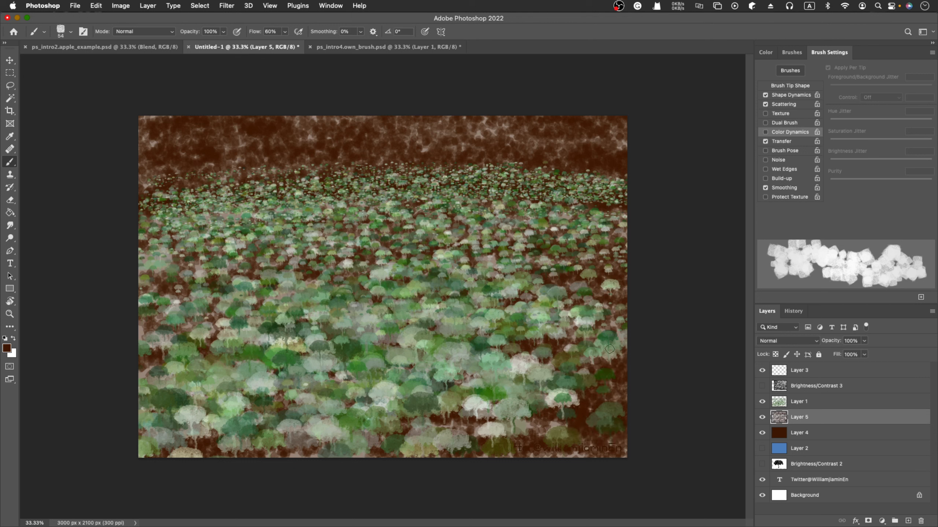
pyautogui.moveTo(127, 380); pyautogui.dragTo(165, 356)
pyautogui.moveTo(141, 300); pyautogui.dragTo(200, 271)
pyautogui.moveTo(145, 259); pyautogui.dragTo(215, 220)
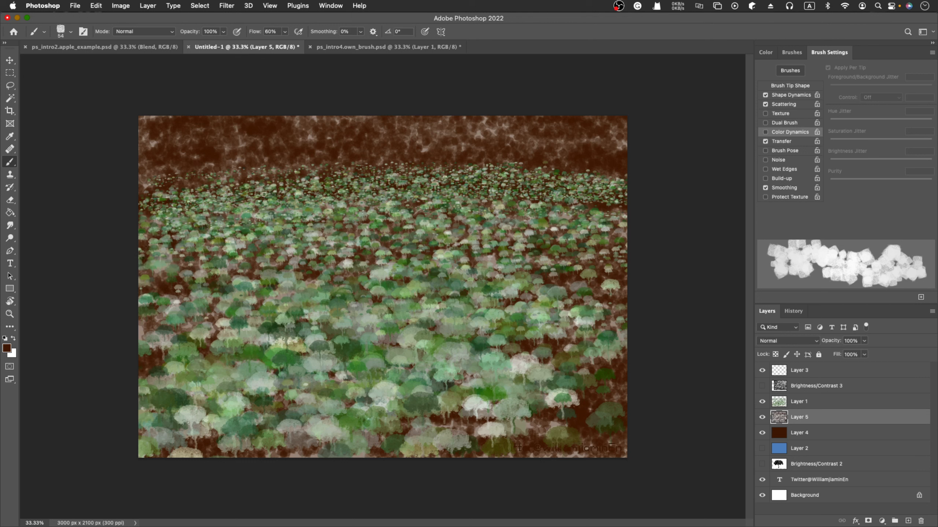
# - Set Layer 4's opacity to 45%, comparing the ground with that layer hidden and shown
pyautogui.click(808, 439)
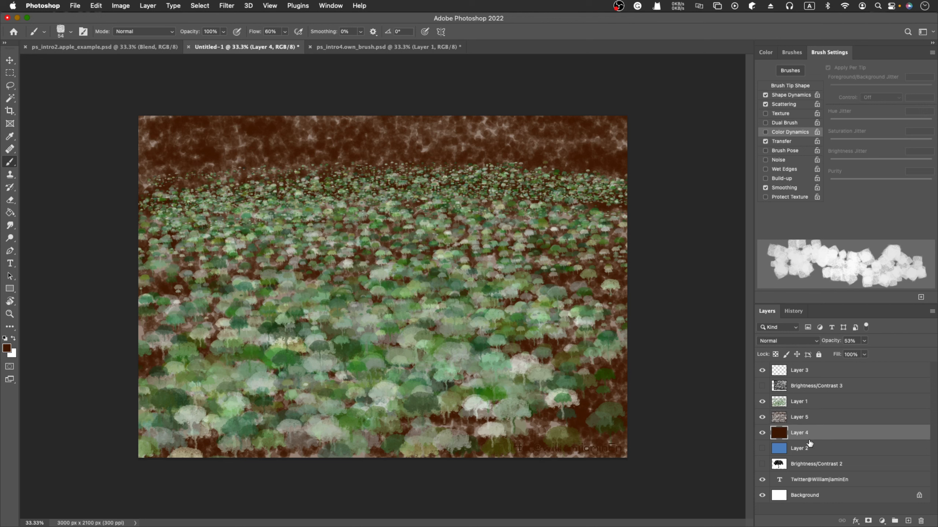
pyautogui.click(864, 342)
pyautogui.moveTo(866, 355); pyautogui.dragTo(872, 354)
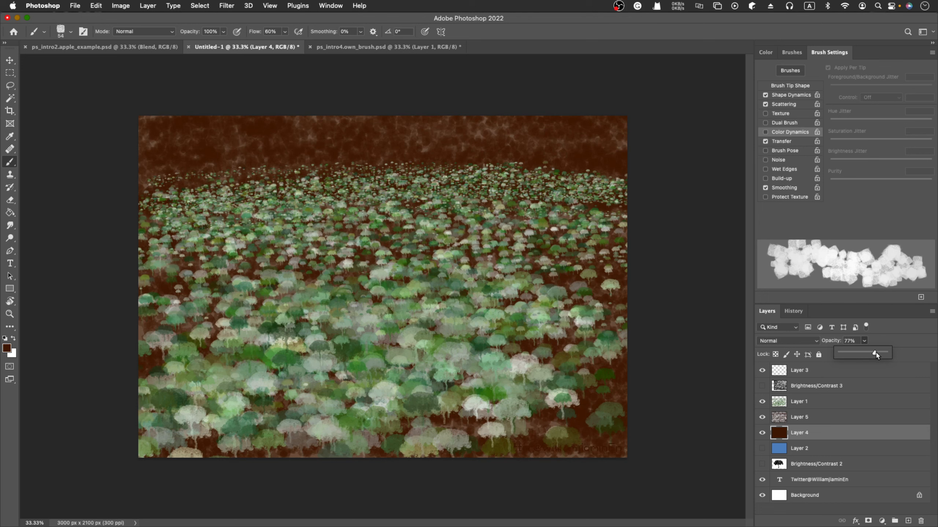
pyautogui.moveTo(873, 355)
pyautogui.mouseDown()
pyautogui.moveTo(847, 357)
pyautogui.moveTo(861, 359)
pyautogui.mouseUp()
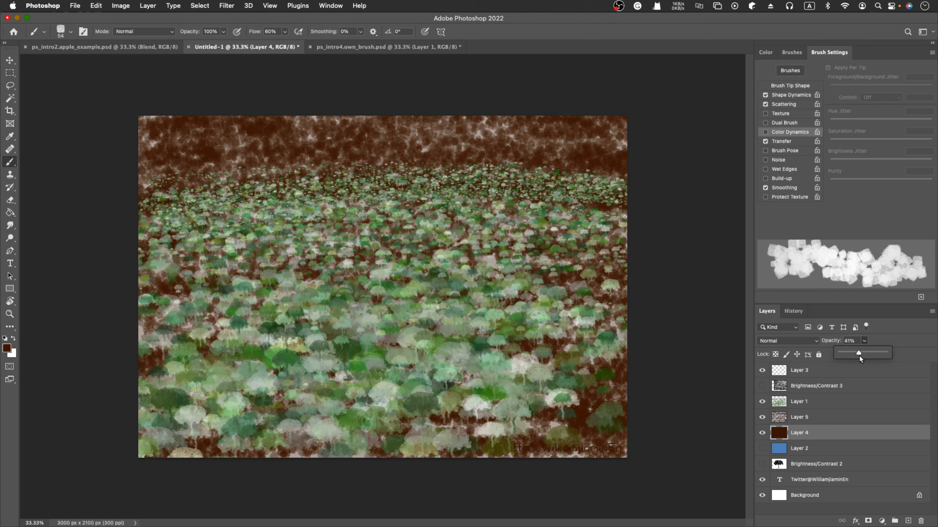
pyautogui.click(762, 433)
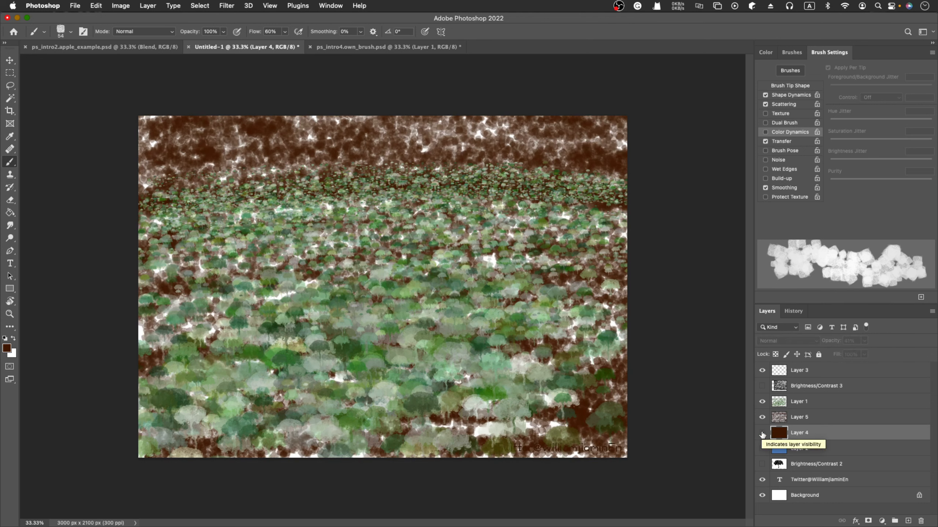
pyautogui.click(762, 433)
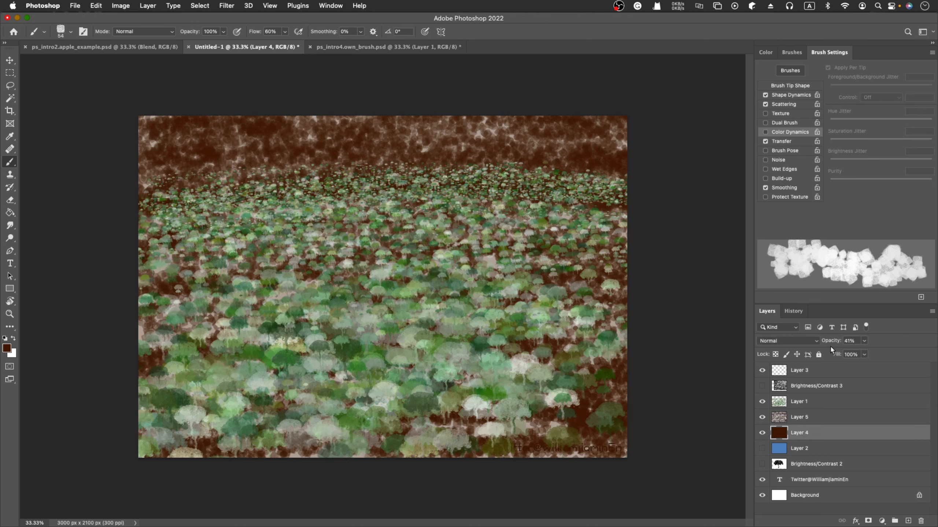
pyautogui.moveTo(865, 346)
pyautogui.mouseDown()
pyautogui.moveTo(854, 355)
pyautogui.moveTo(864, 356)
pyautogui.mouseUp()
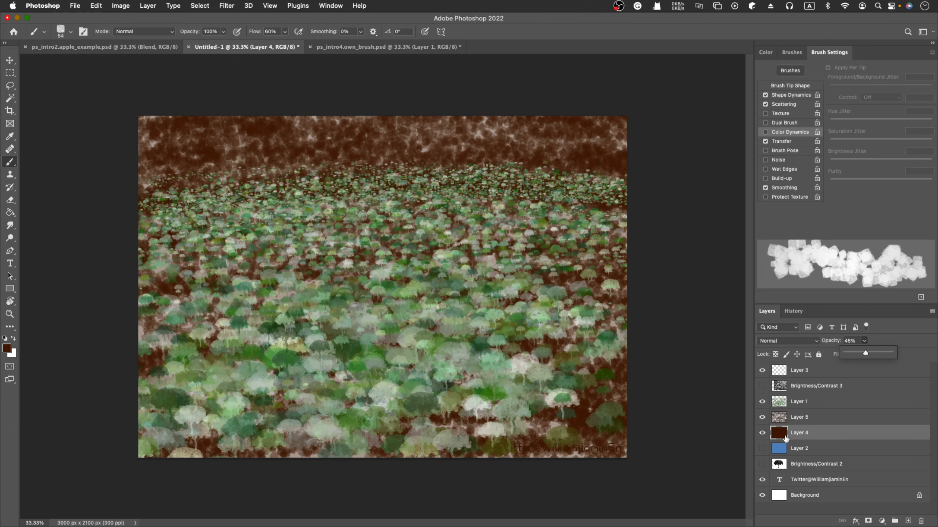
# - Compare the forest ground with Layer 5's soil texture hidden and shown, leaving the layer visible
pyautogui.click(762, 418)
pyautogui.click(761, 417)
pyautogui.click(761, 417)
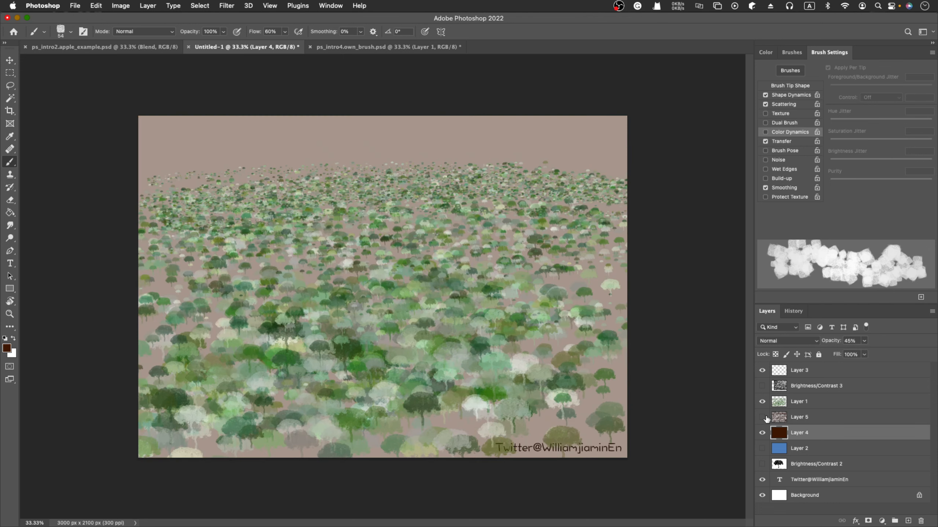
pyautogui.click(762, 417)
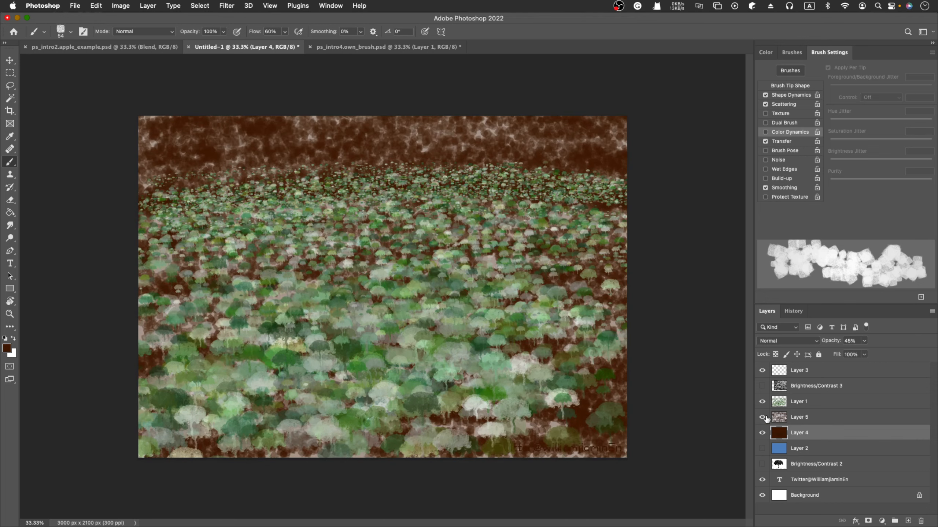
# - Lower the opacity of the soil texture on Layer 5 to 79%
pyautogui.click(799, 419)
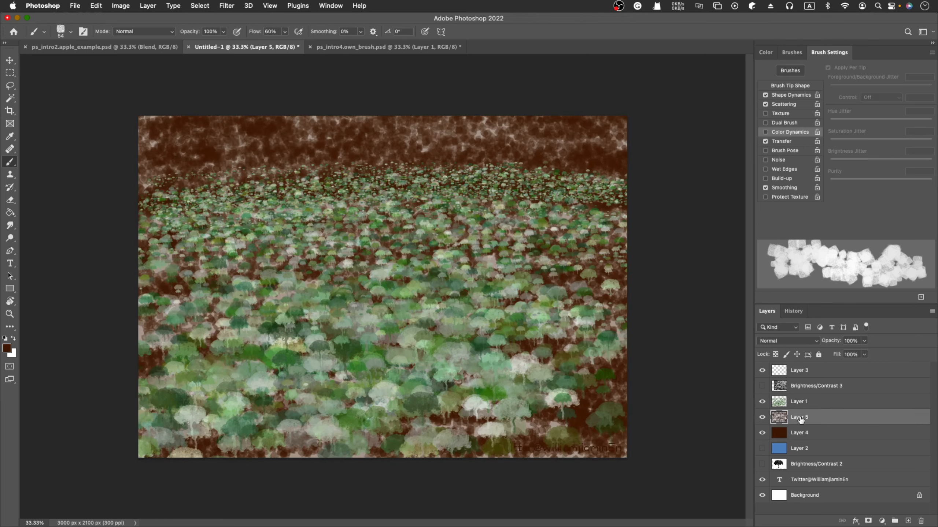
pyautogui.click(864, 341)
pyautogui.moveTo(866, 354)
pyautogui.mouseDown()
pyautogui.moveTo(846, 355)
pyautogui.moveTo(856, 355)
pyautogui.mouseUp()
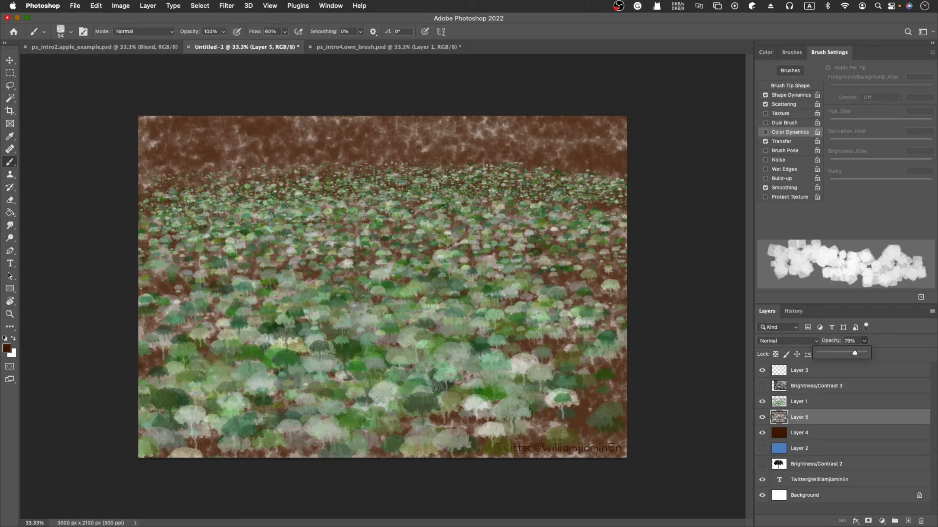
pyautogui.click(724, 351)
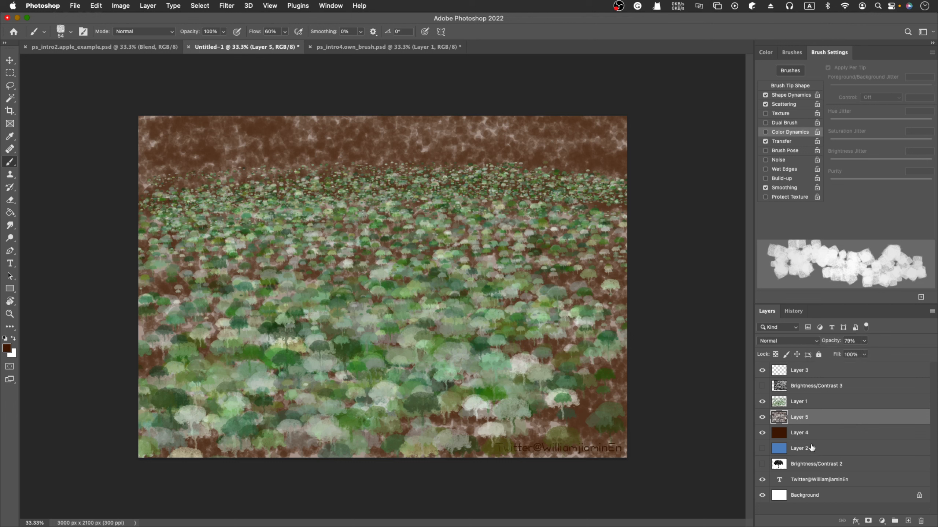